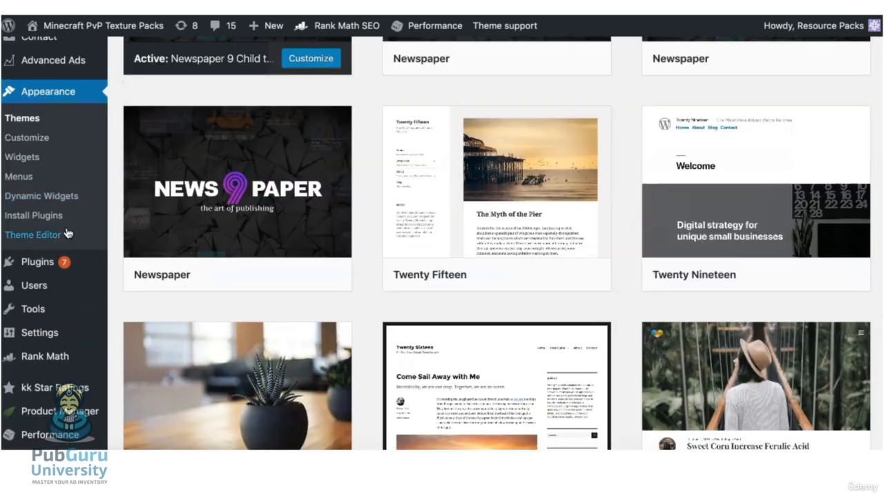
Open the Ad Inserter settings and look over block 1's head tag code, enabled page types and insertion option.
mouse_move(45, 336)
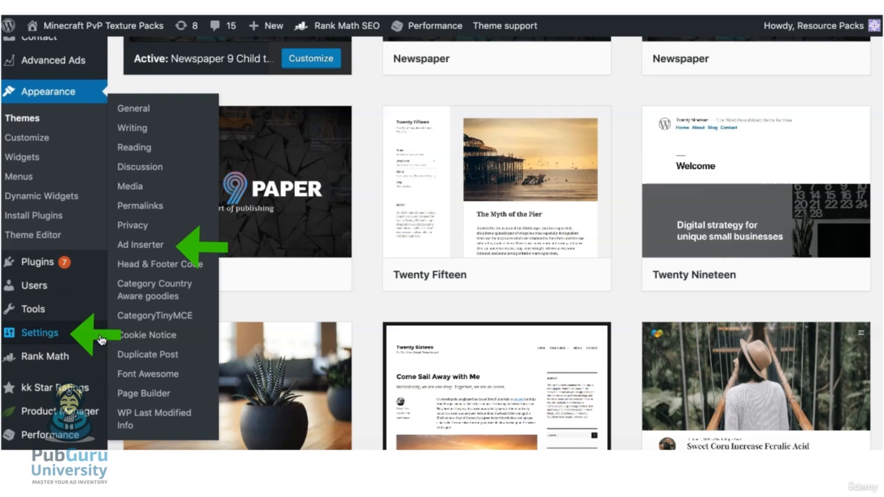
left_click(141, 245)
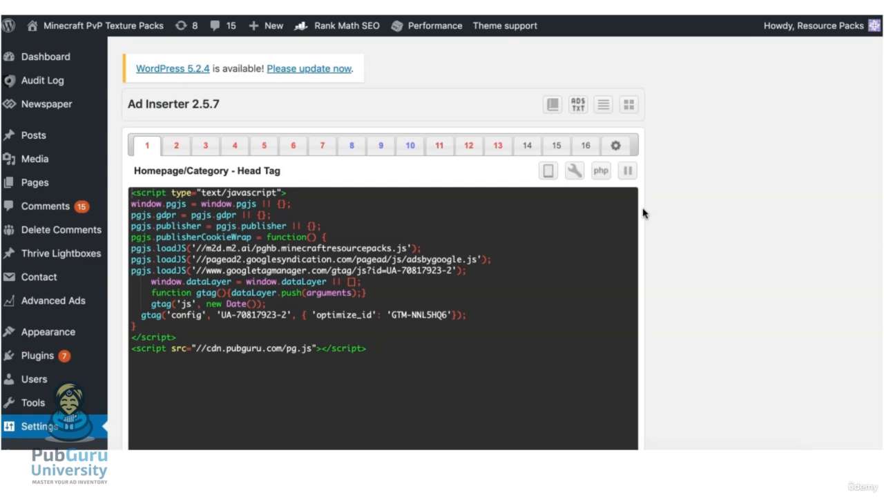
scroll(659, 221, "down", 1)
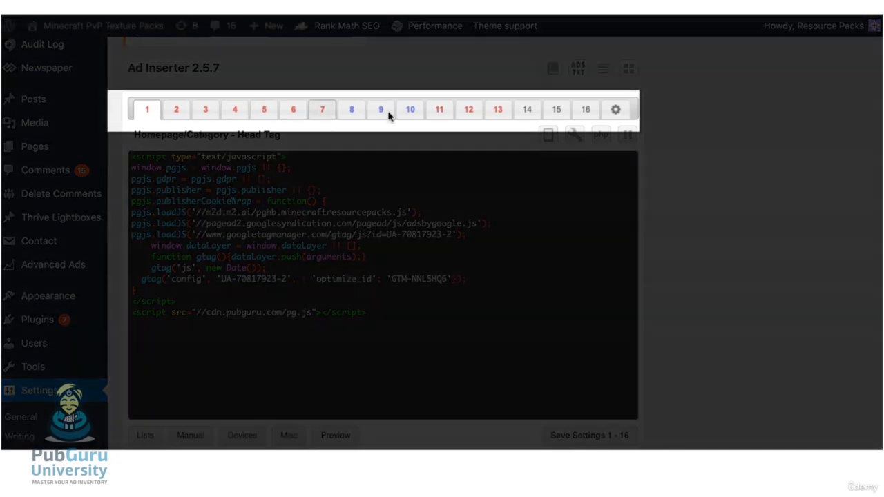
scroll(458, 240, "down", 2)
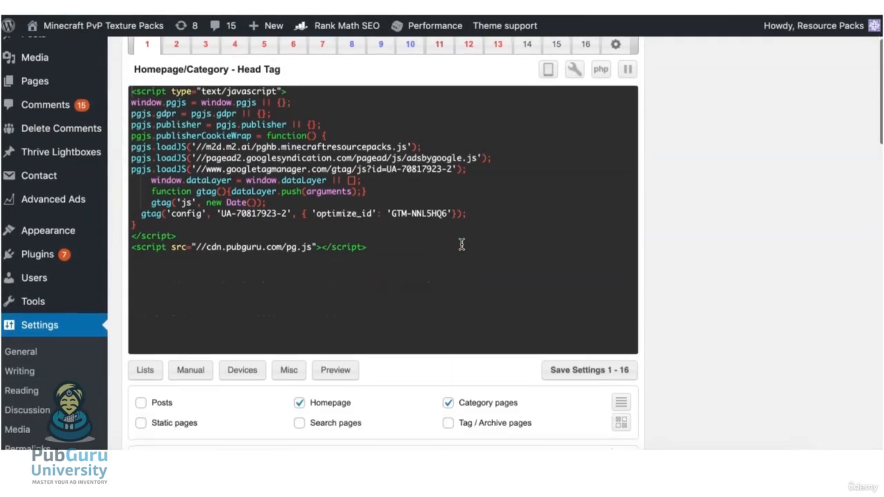
scroll(461, 245, "down", 2)
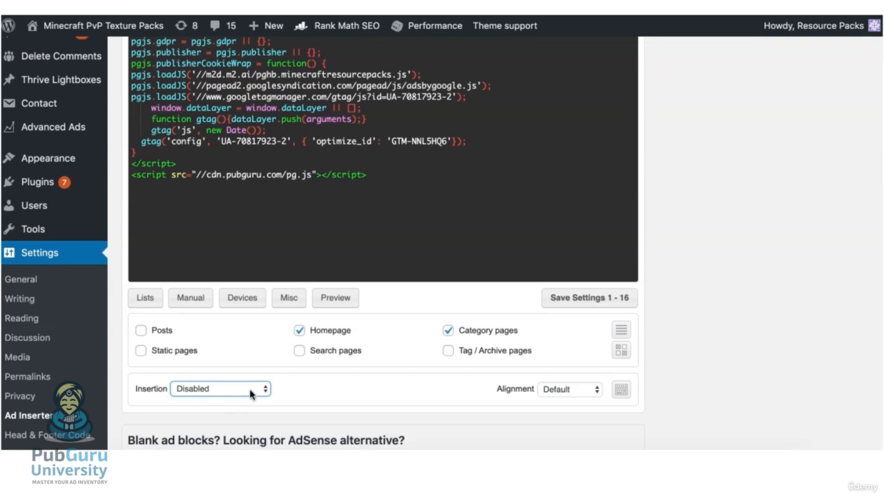
scroll(402, 383, "up", 5)
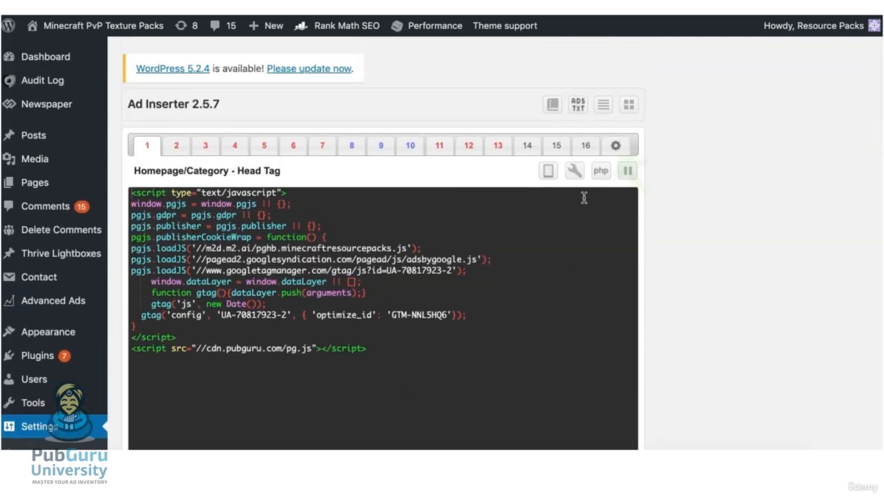
Open Ad Inserter's custom hook settings and review the name and action of Hook 1.
left_click(615, 147)
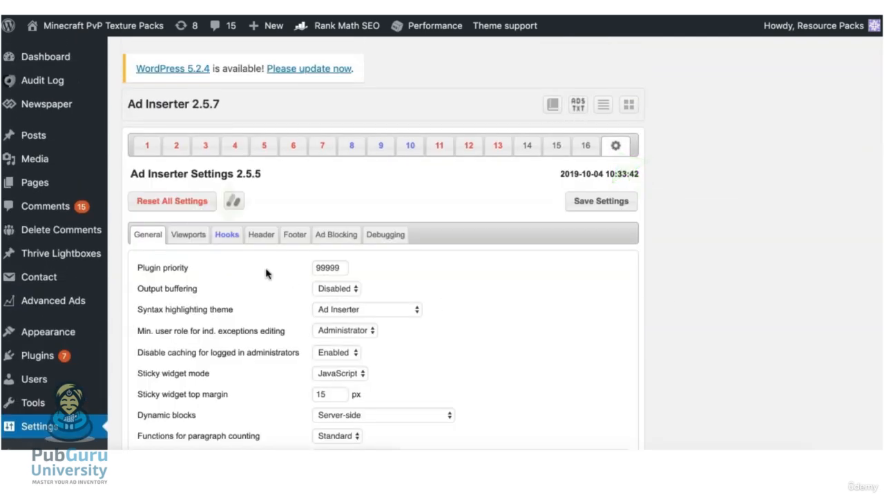
left_click(229, 237)
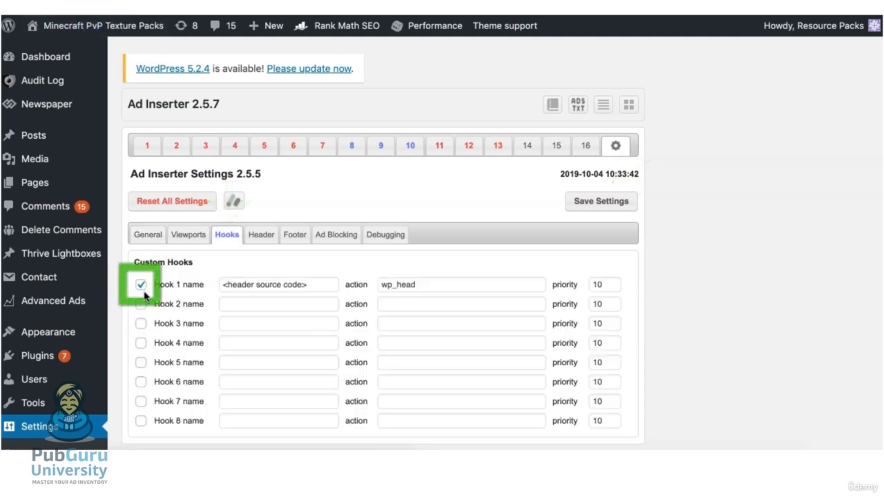
left_click(268, 283)
left_click_drag(322, 285, 218, 285)
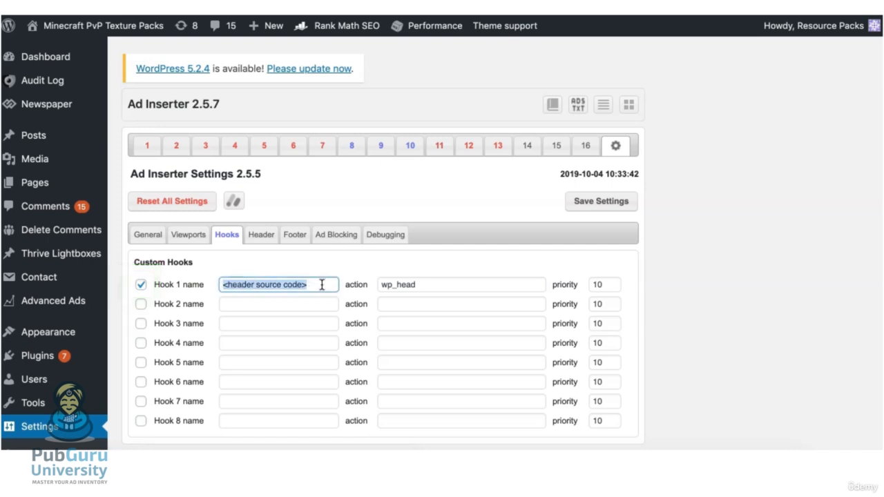
left_click(434, 285)
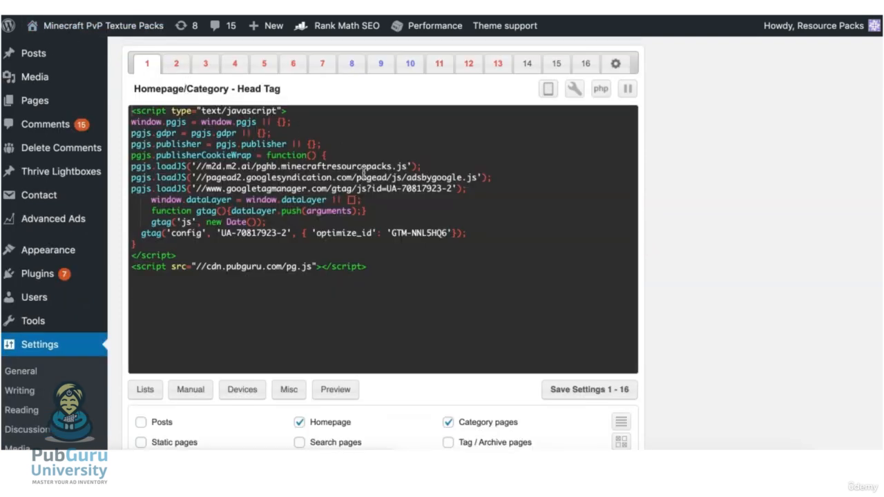
Set the insertion of block 1, Homepage/Category - Head Tag, to <header source code>.
left_click_drag(408, 274, 130, 109)
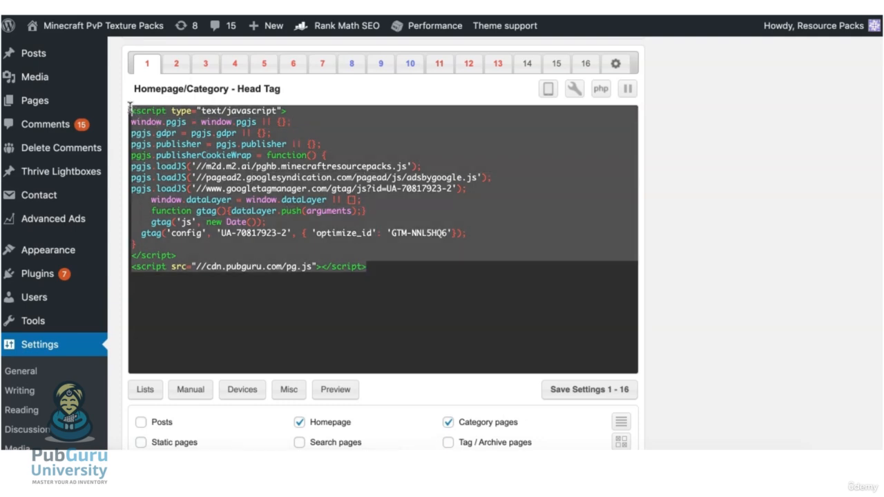
scroll(273, 272, "down", 1)
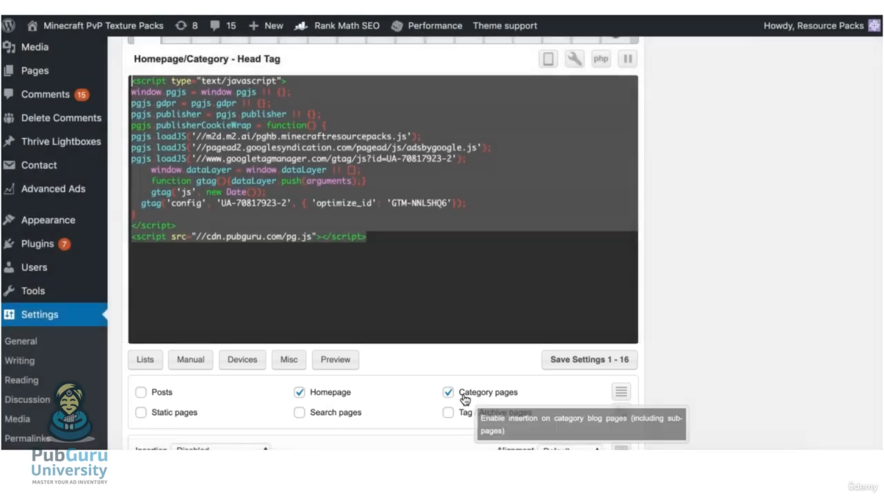
scroll(465, 394, "down", 1)
left_click(256, 421)
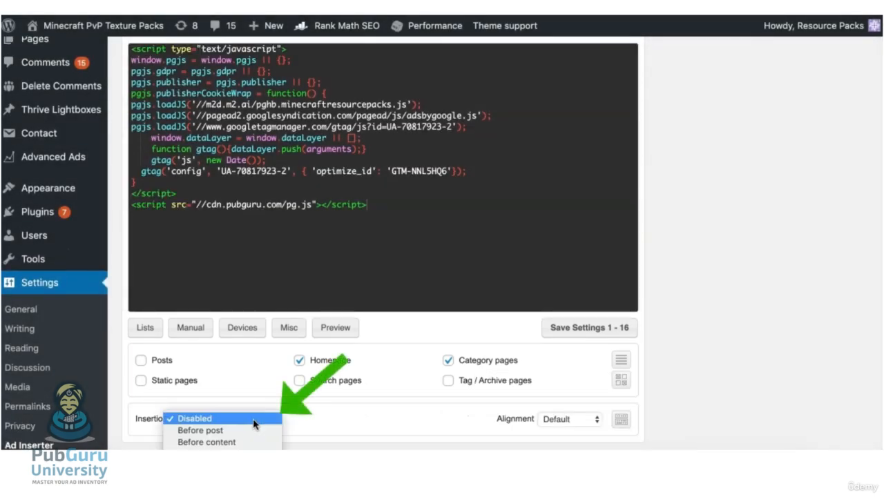
scroll(256, 424, "down", 5)
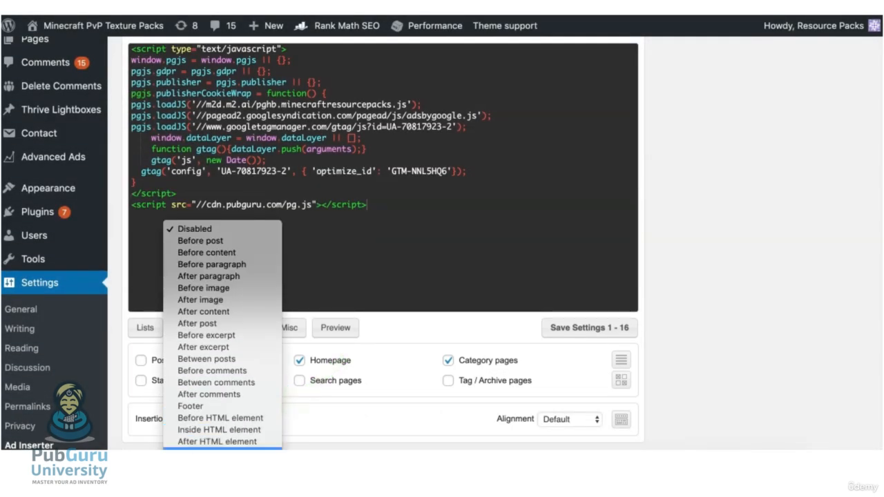
left_click(221, 448)
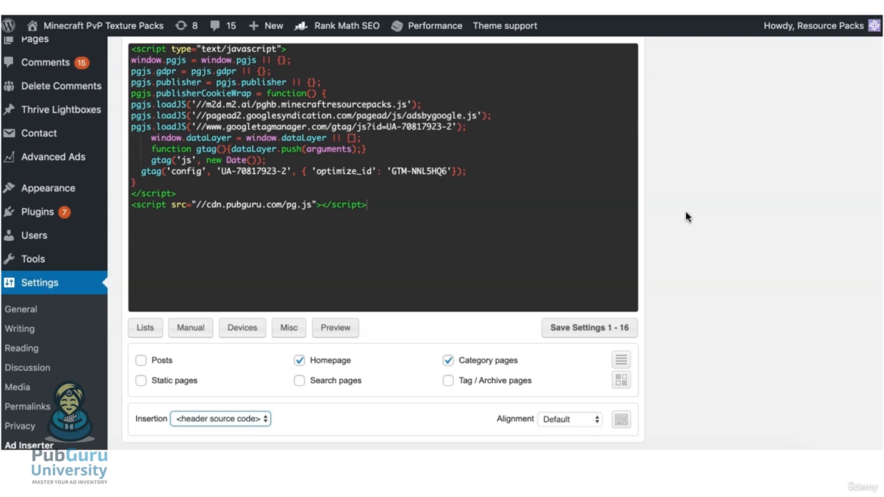
scroll(675, 218, "up", 2)
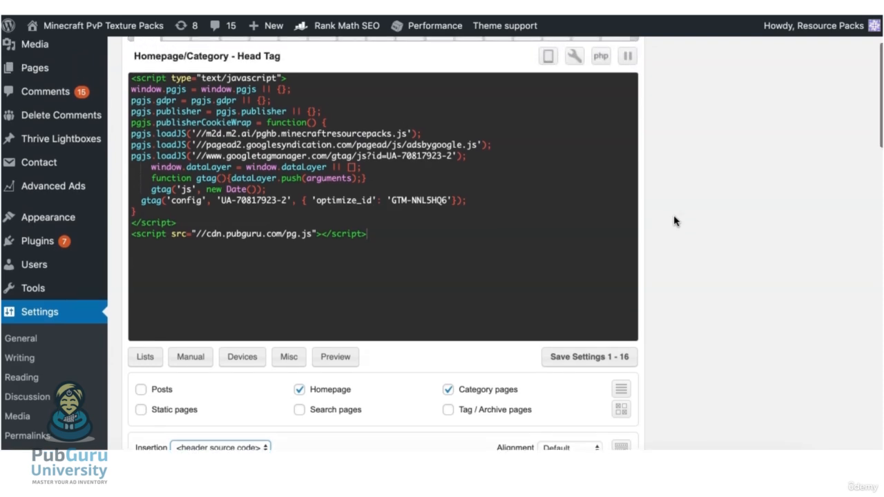
Select <header source code> as the insertion for block 2, Download Page - Header.
left_click(182, 61)
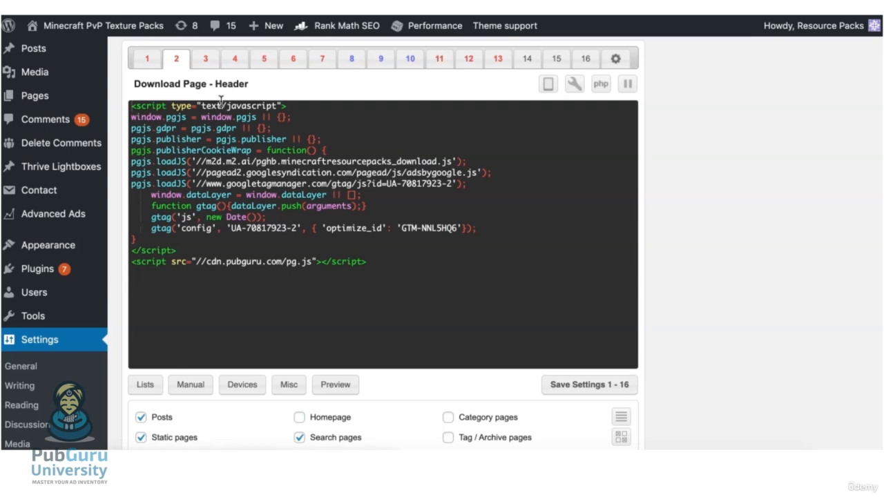
scroll(430, 257, "down", 1)
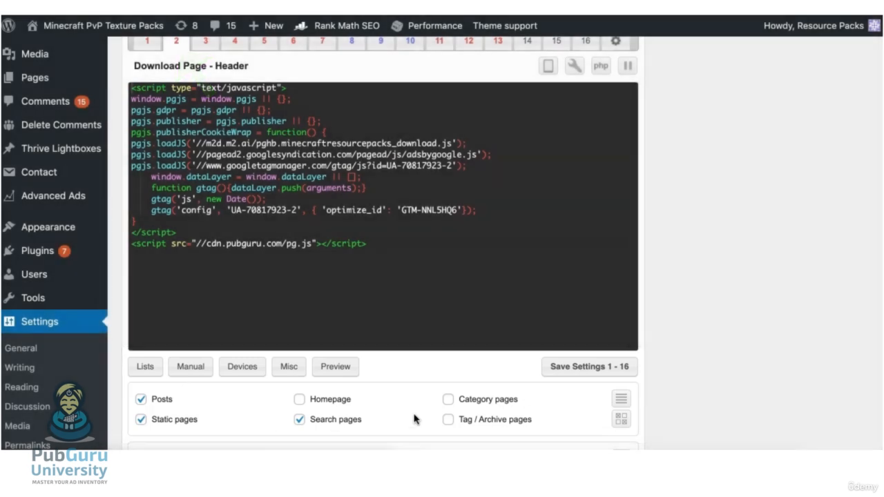
scroll(417, 418, "down", 2)
left_click(246, 415)
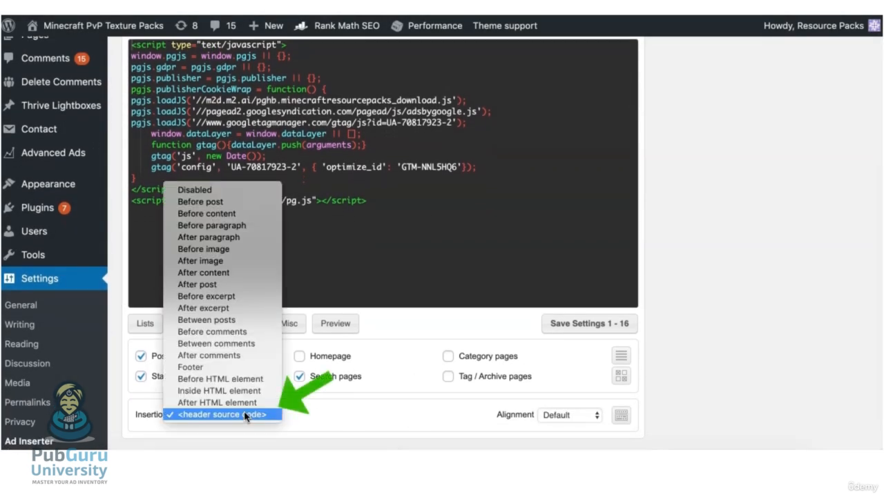
left_click(247, 414)
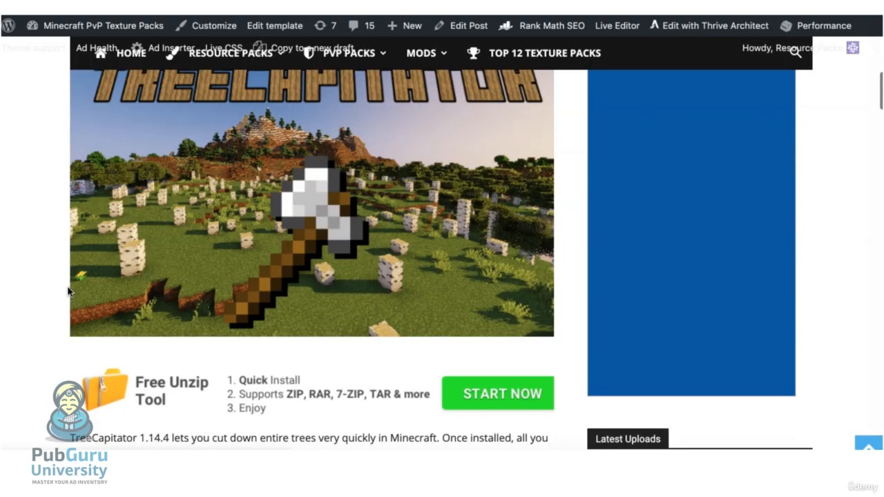
Look through the TreeCapitator post's ad placements, and review block 3's name, div code, page types and insertion settings.
scroll(69, 292, "down", 8)
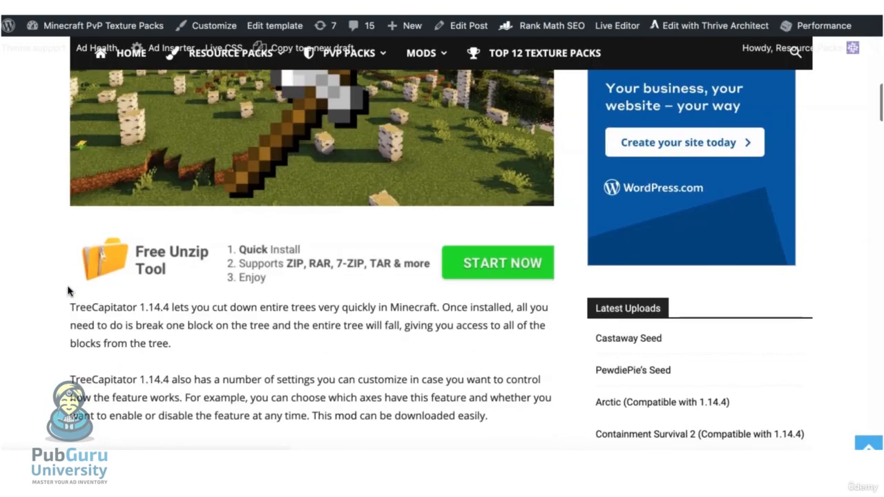
scroll(73, 289, "down", 6)
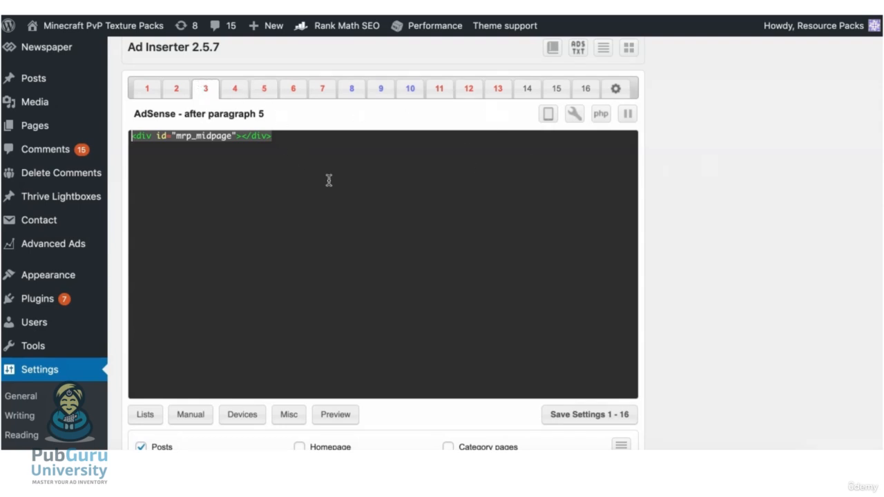
left_click(299, 114)
left_click_drag(299, 113, 129, 111)
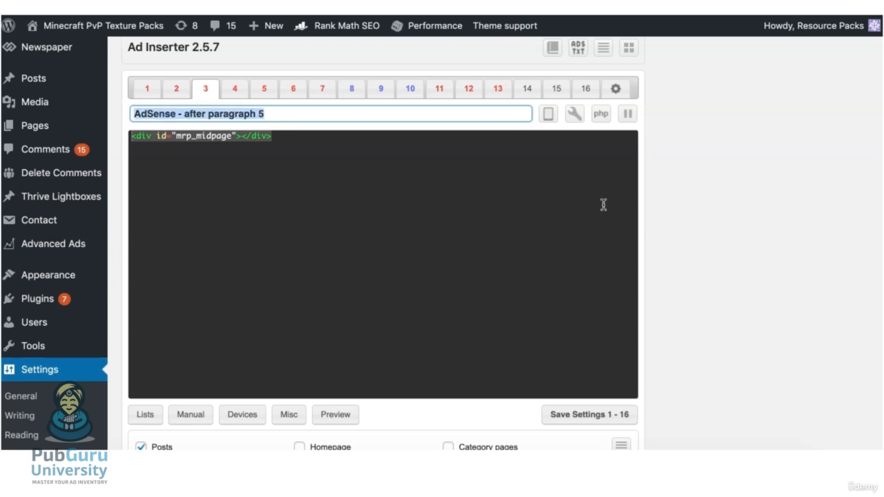
left_click(688, 198)
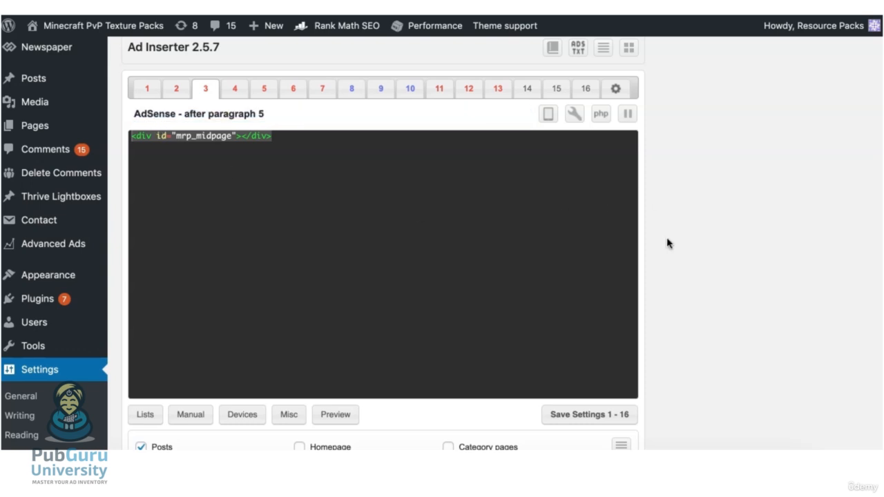
scroll(642, 242, "down", 2)
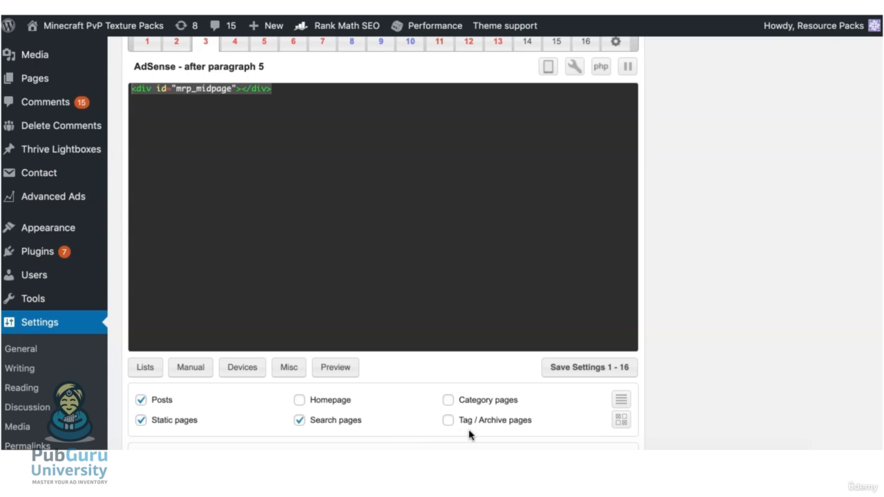
scroll(467, 419, "down", 1)
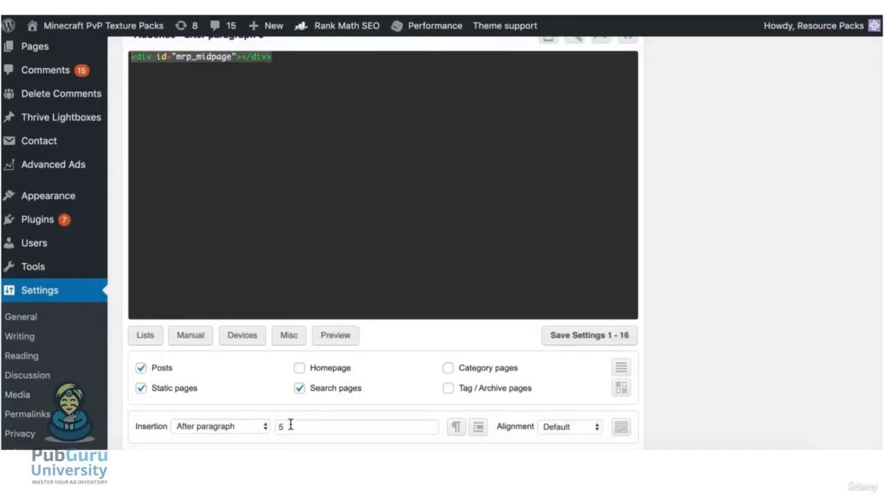
Set block 3's insertion to After image with image number 2.
left_click(237, 428)
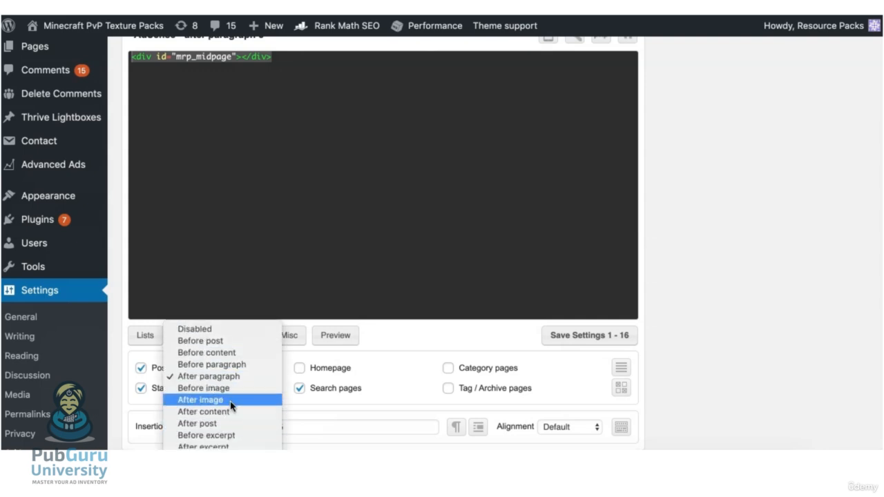
left_click(232, 400)
double_click(273, 425)
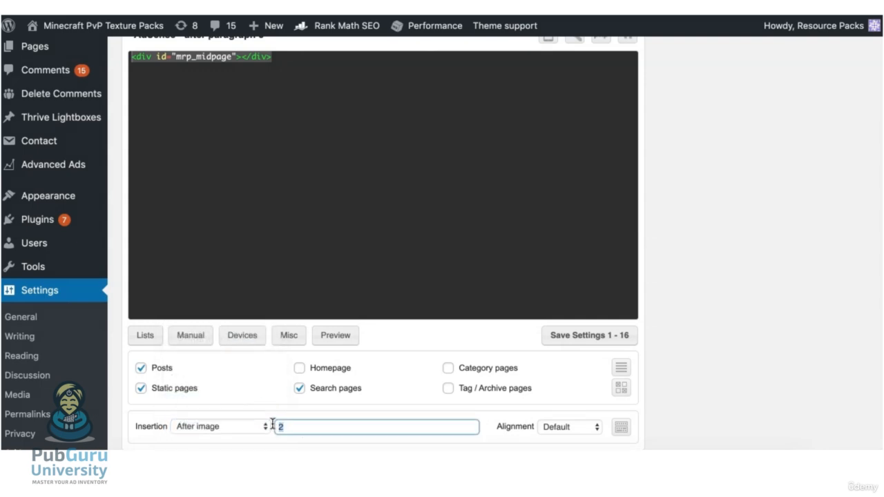
left_click(326, 413)
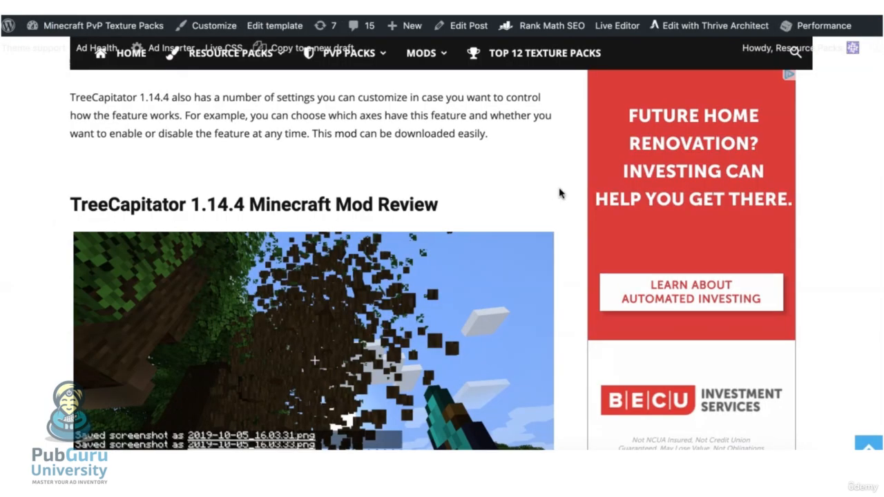
Examine the image and sidebar ad placement on the TreeCapitator post, and block 8's topmost sidebar ad code and page types.
scroll(542, 193, "down", 10)
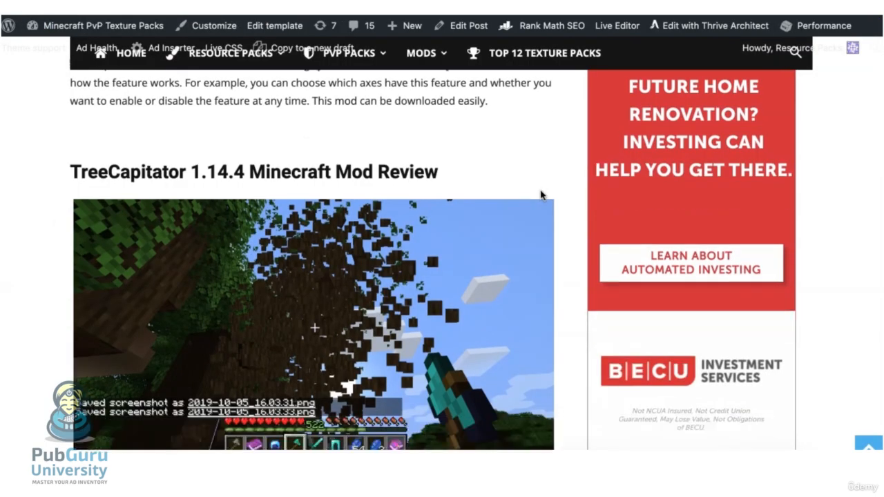
scroll(542, 194, "down", 6)
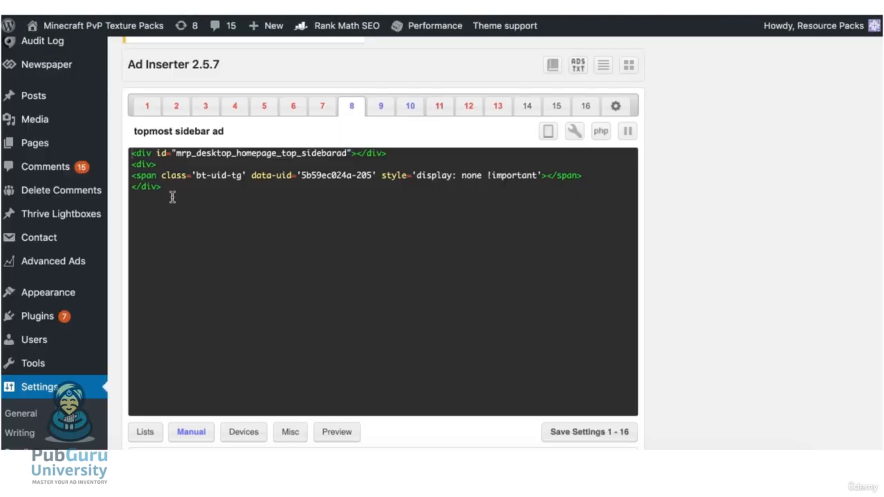
left_click_drag(173, 197, 129, 153)
left_click(352, 206)
scroll(700, 269, "down", 3)
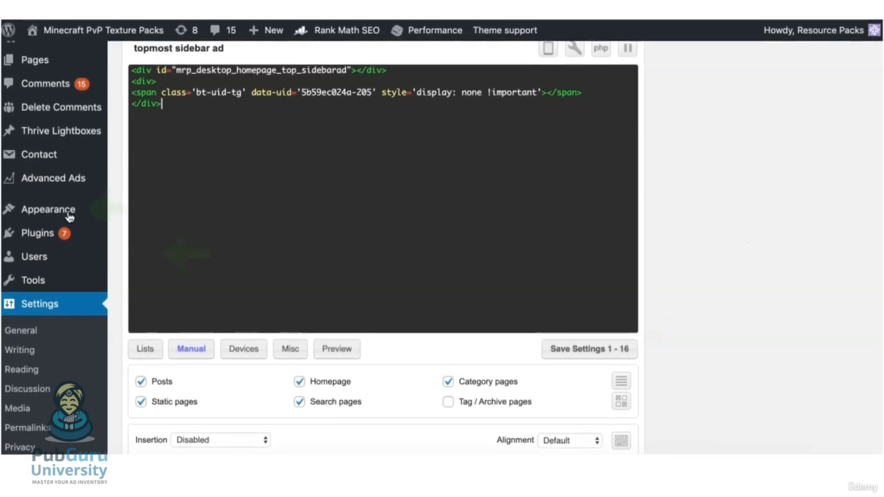
Open the site's widgets and add an Ad Inserter widget at the top of the Newspaper default sidebar.
mouse_move(42, 214)
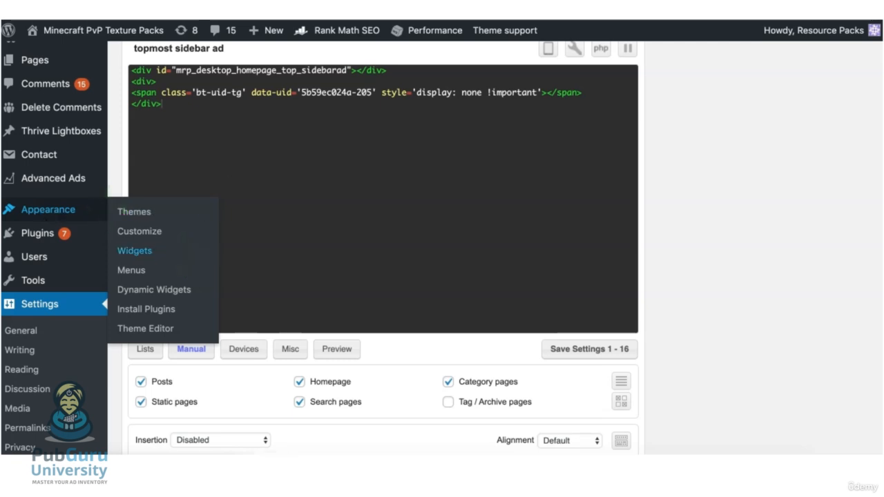
left_click(135, 251)
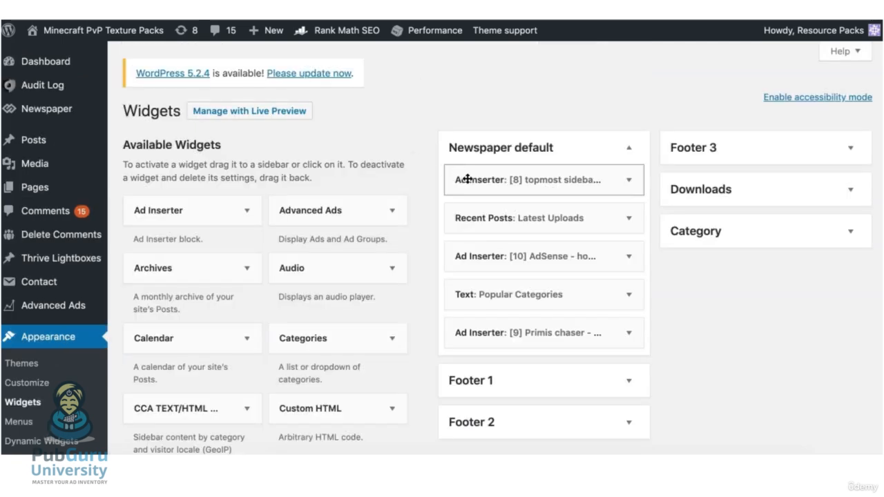
left_click_drag(194, 209, 558, 176)
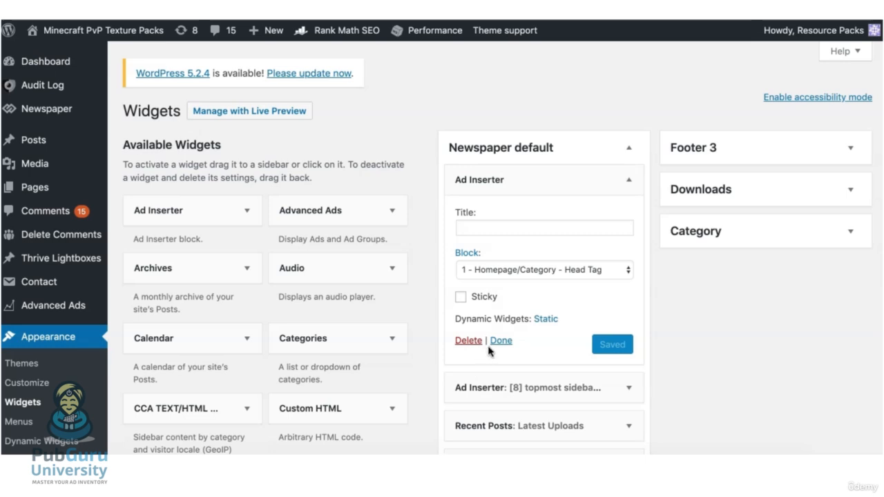
Select block 8 - topmost sidebar ad for the first Ad Inserter widget in the Newspaper default sidebar.
left_click(591, 271)
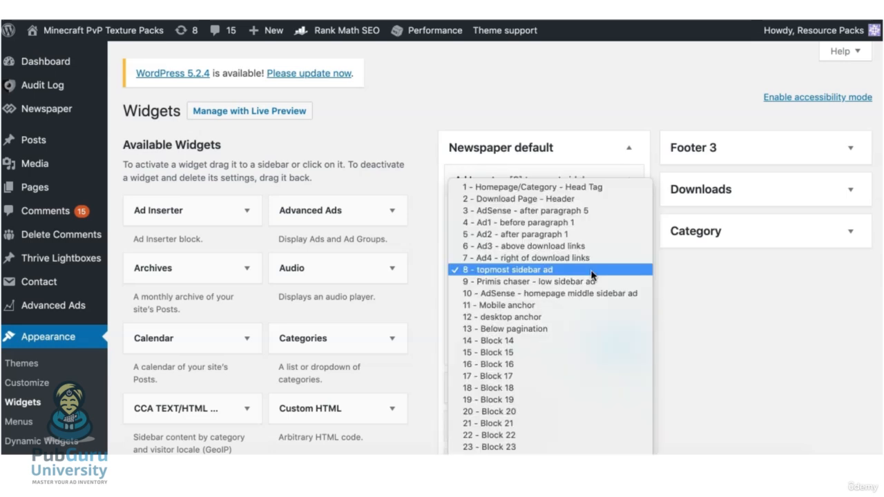
left_click(591, 270)
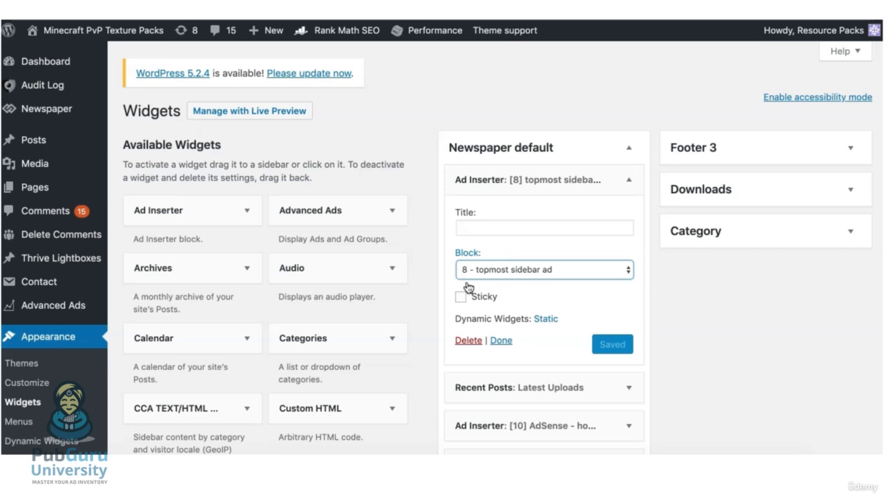
scroll(207, 311, "down", 4)
Examine where the topmost sidebar ad sits beside the TreeCapitator post's content.
mouse_move(42, 336)
left_click(140, 250)
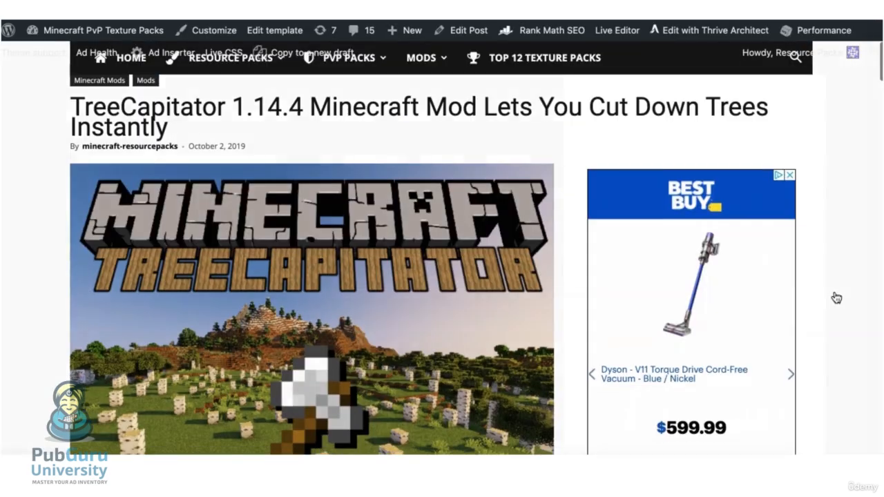
scroll(835, 298, "down", 2)
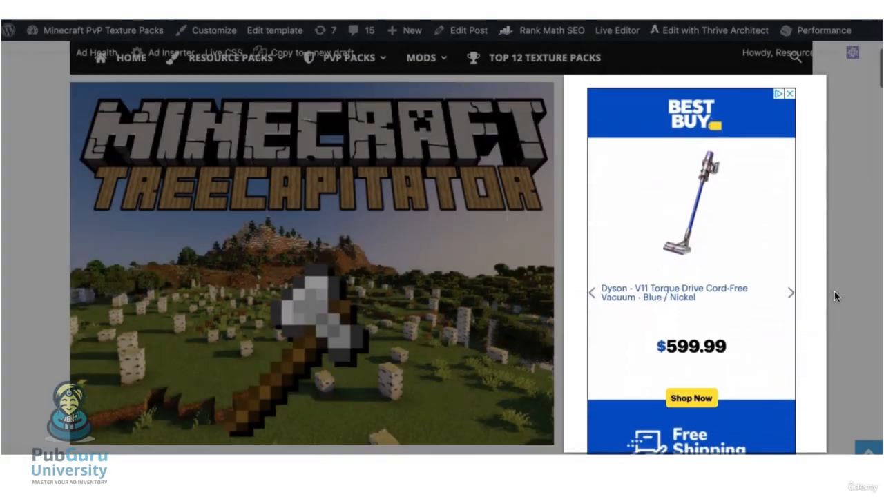
scroll(834, 296, "up", 3)
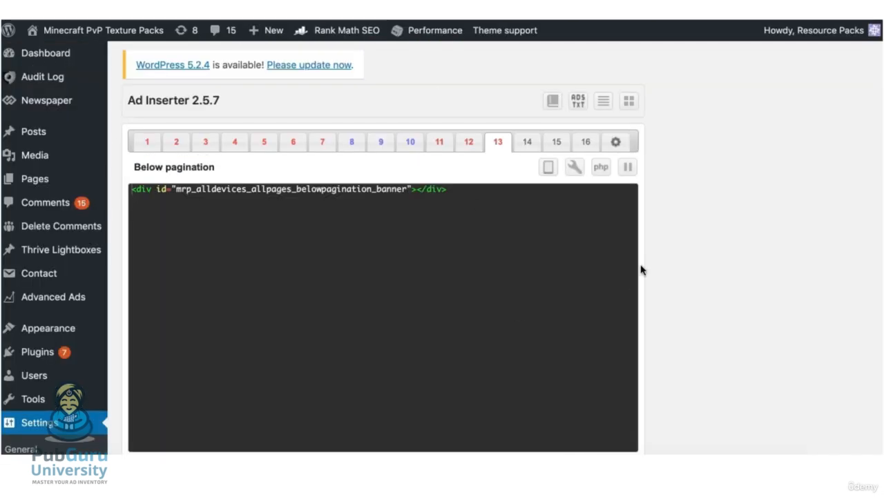
Review block 13's below-pagination div code and page types, and choose Before HTML element as its insertion.
left_click_drag(449, 189, 134, 191)
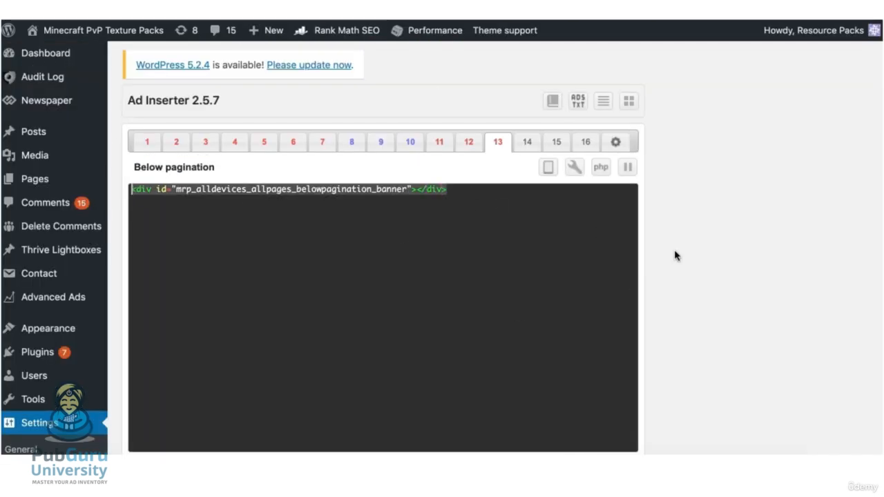
scroll(674, 251, "down", 5)
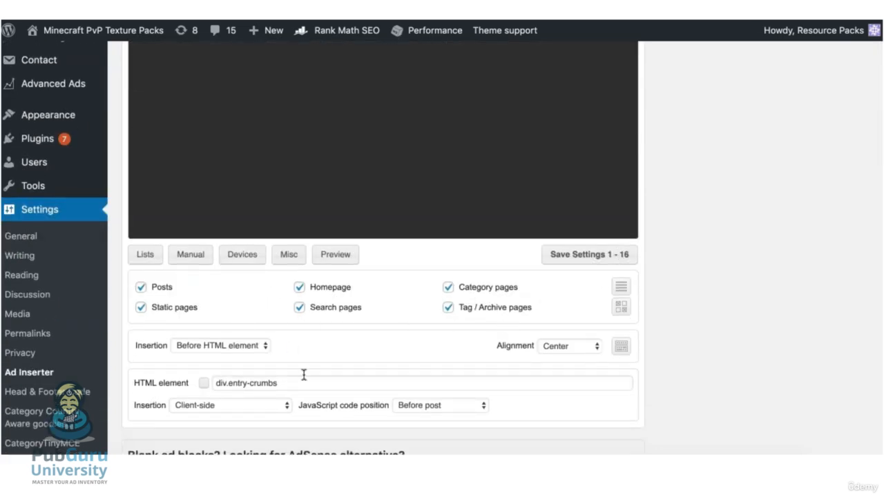
left_click(206, 347)
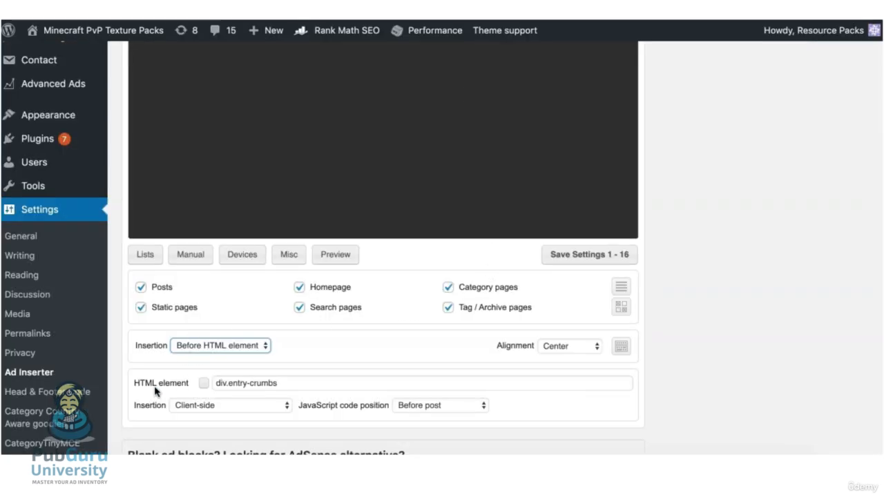
Pick the breadcrumb row on the site's homepage as block 13's HTML element and use the selector div.entry-crumbs.
left_click(204, 390)
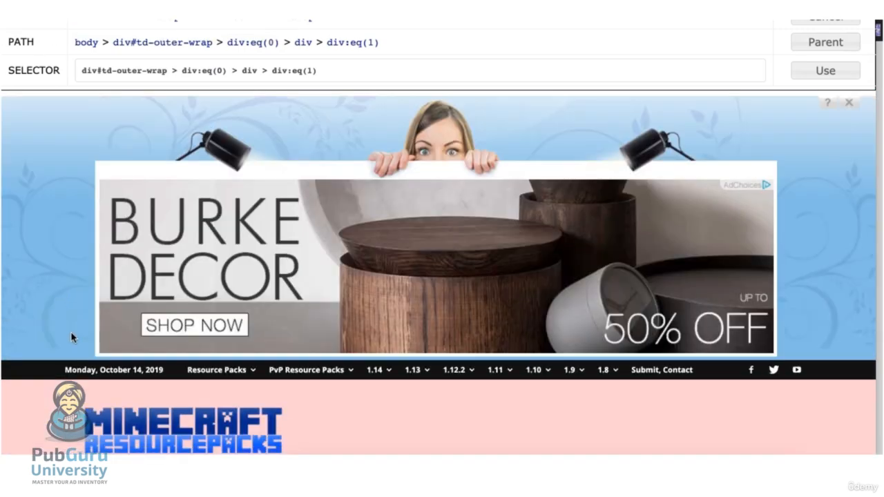
scroll(71, 331, "down", 10)
scroll(66, 331, "up", 4)
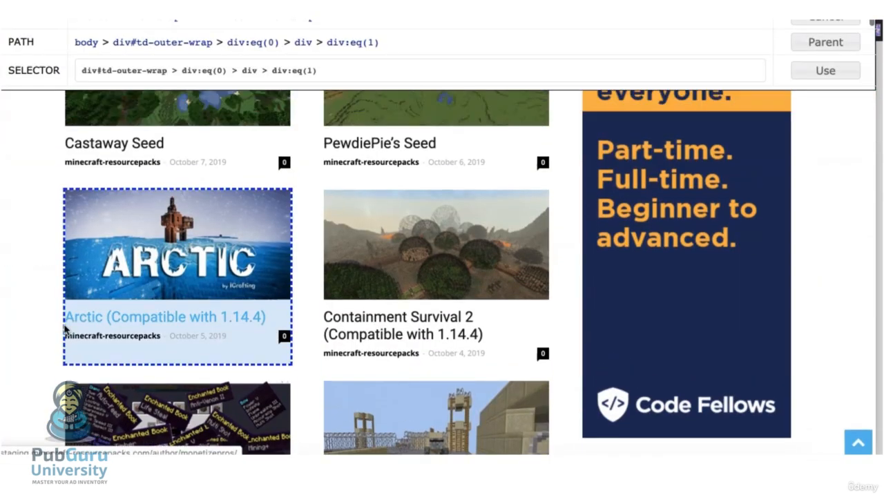
scroll(66, 330, "up", 1)
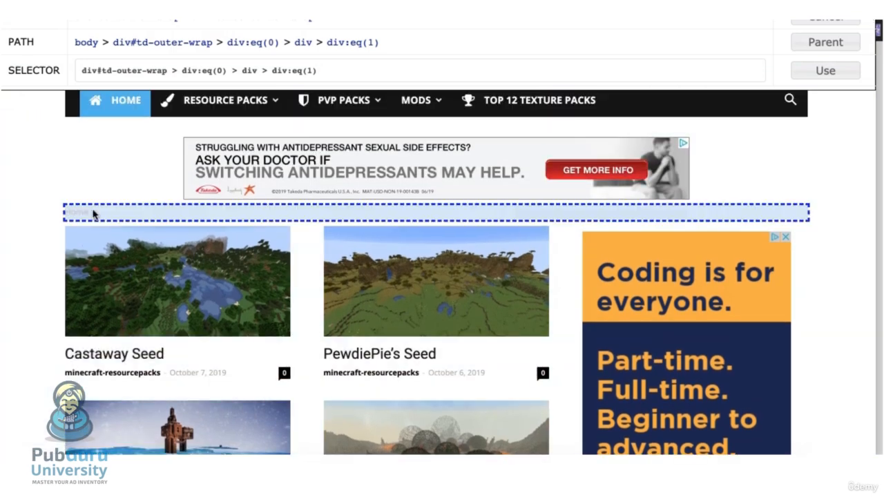
left_click(145, 216)
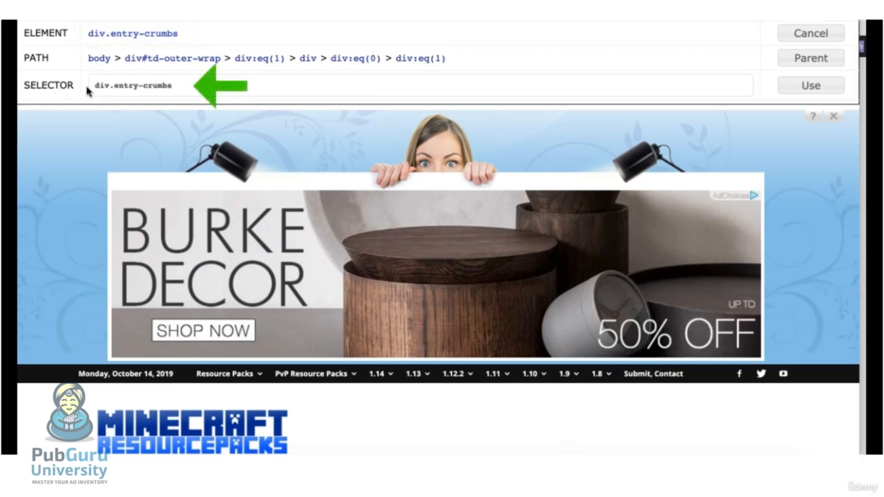
left_click(801, 91)
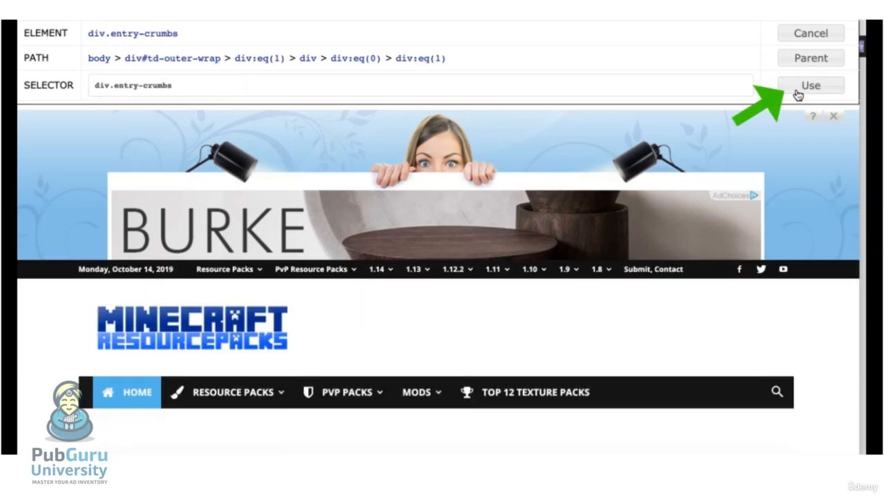
left_click(803, 88)
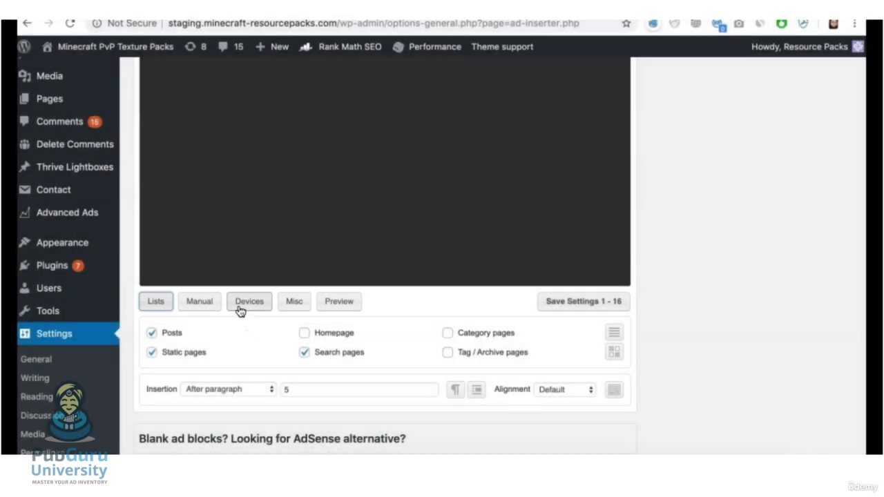
Show the device detection settings of the block inserted after paragraph 5 and look through them.
left_click(243, 301)
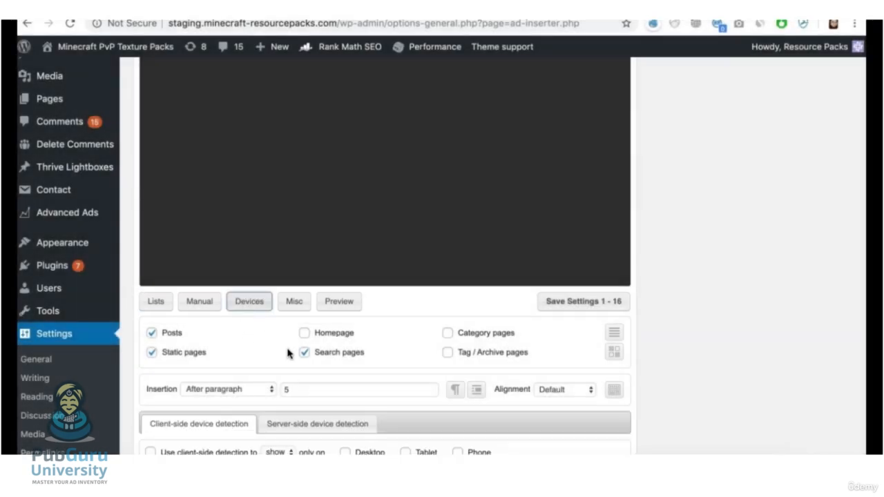
scroll(287, 353, "down", 2)
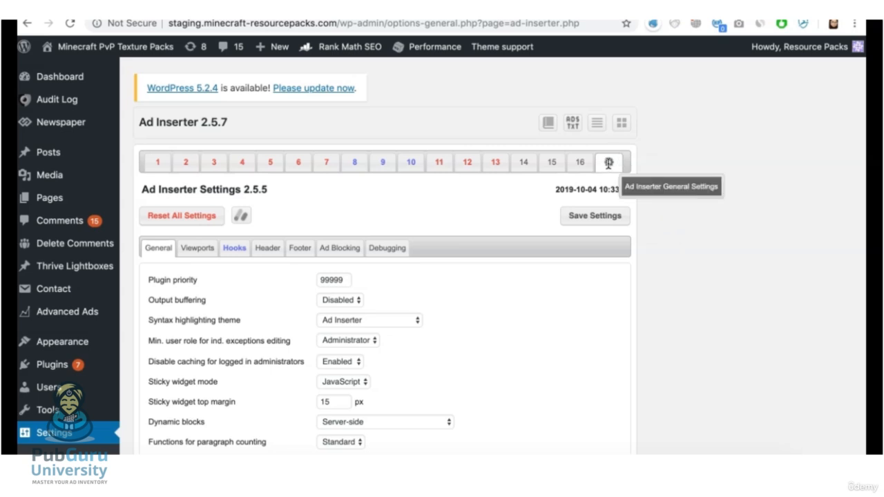
Examine the HTML page header and footer code sections in Ad Inserter's general settings.
left_click(269, 248)
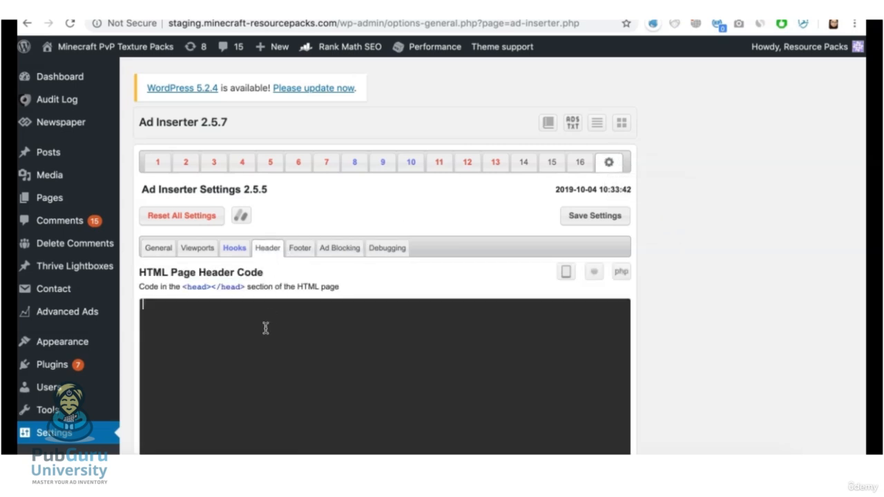
scroll(245, 326, "down", 2)
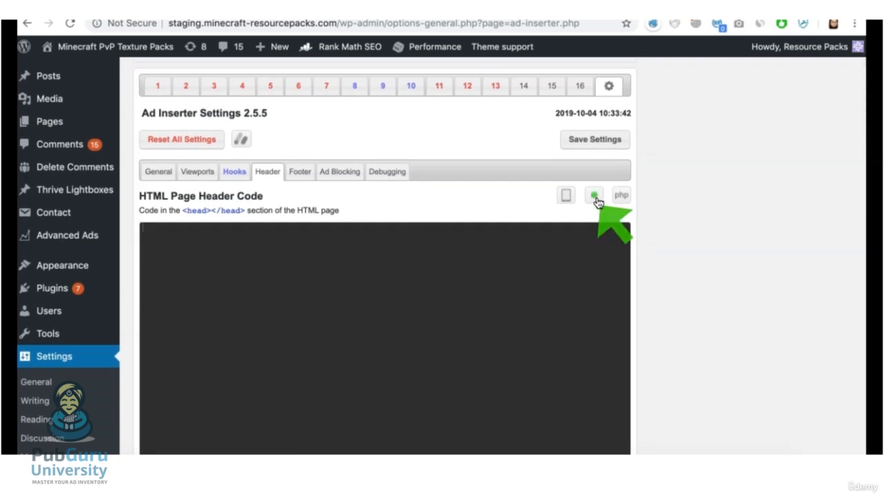
left_click(299, 172)
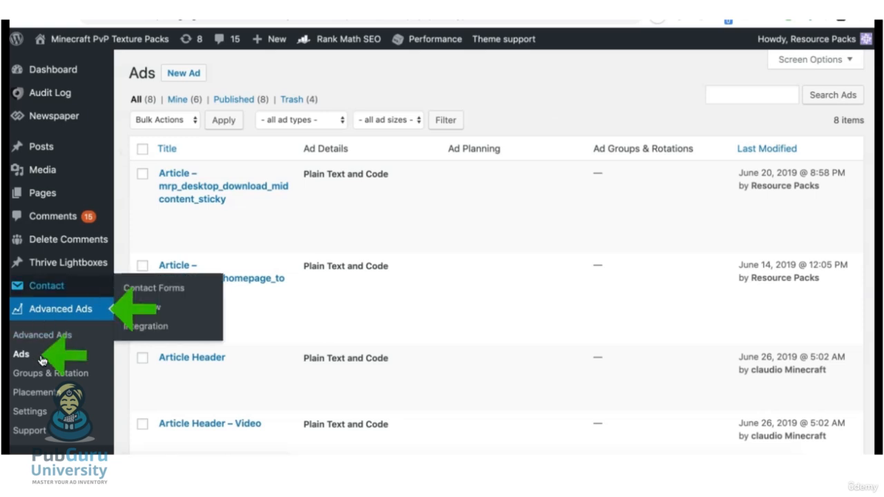
Create a new ad in Advanced Ads titled top_728x90.
left_click(185, 78)
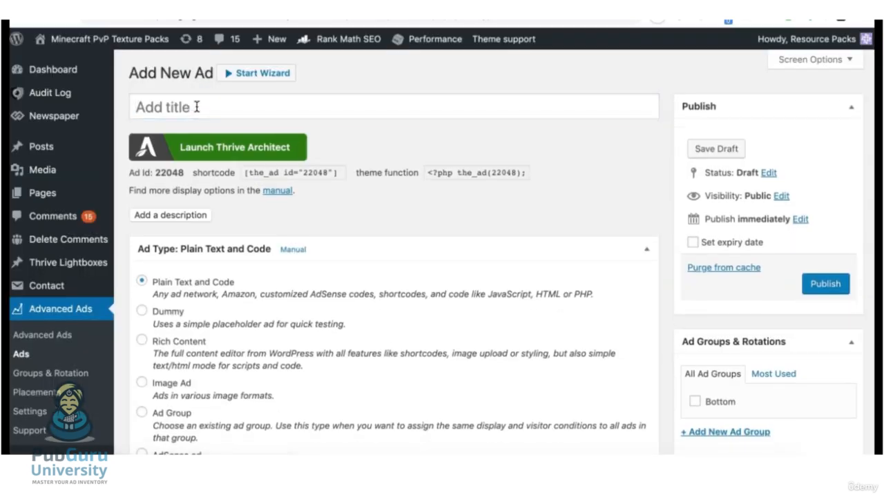
left_click(197, 107)
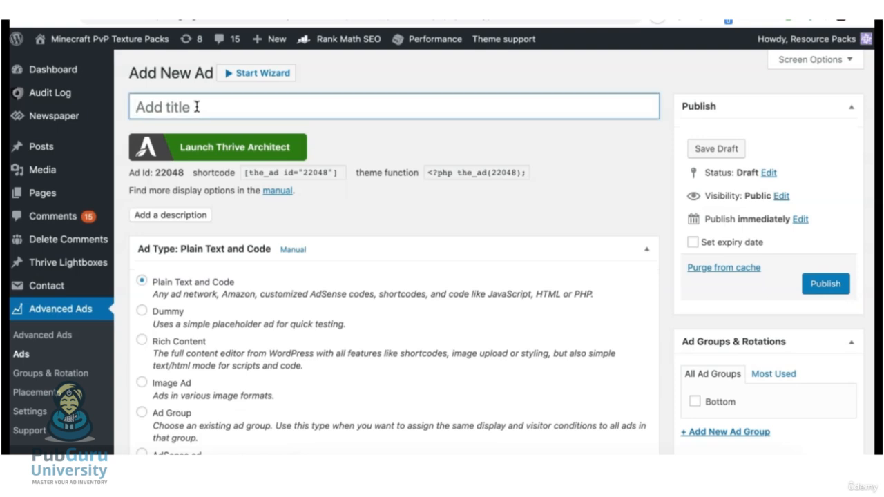
type("top_728x90")
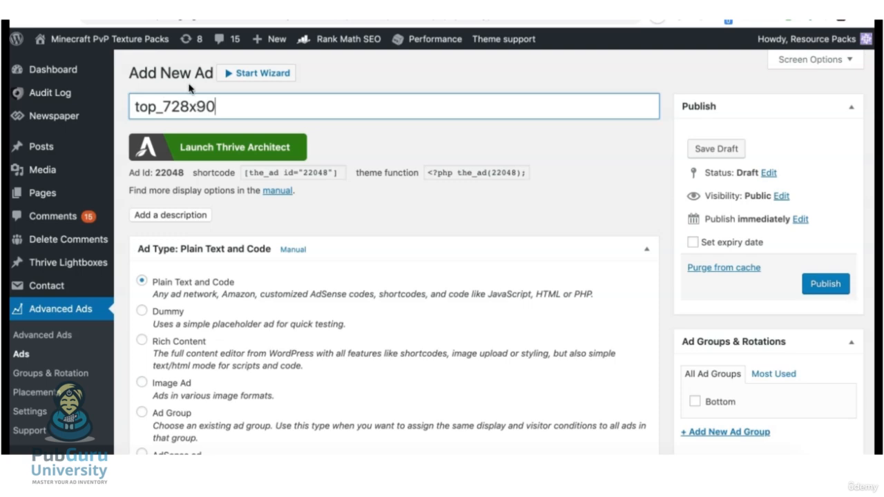
Set the plain text and code ad's width to 728 px and its layout position to centered.
scroll(398, 219, "down", 2)
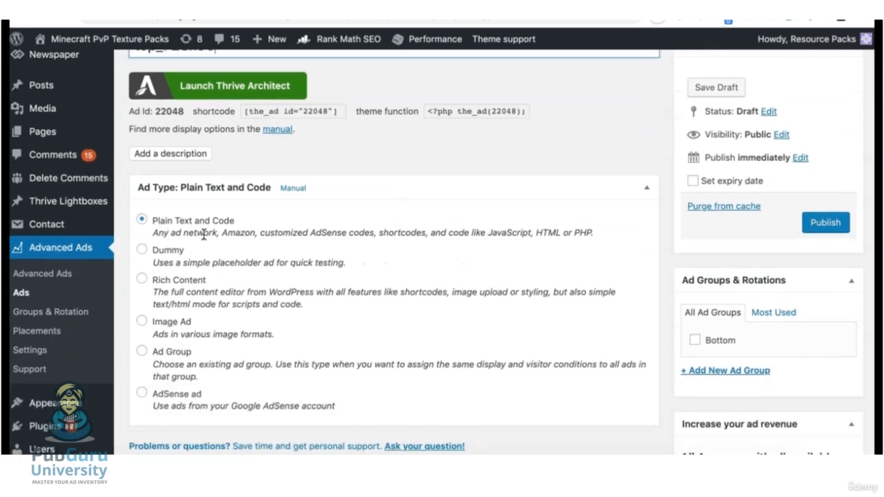
scroll(319, 242, "down", 10)
left_click(324, 203)
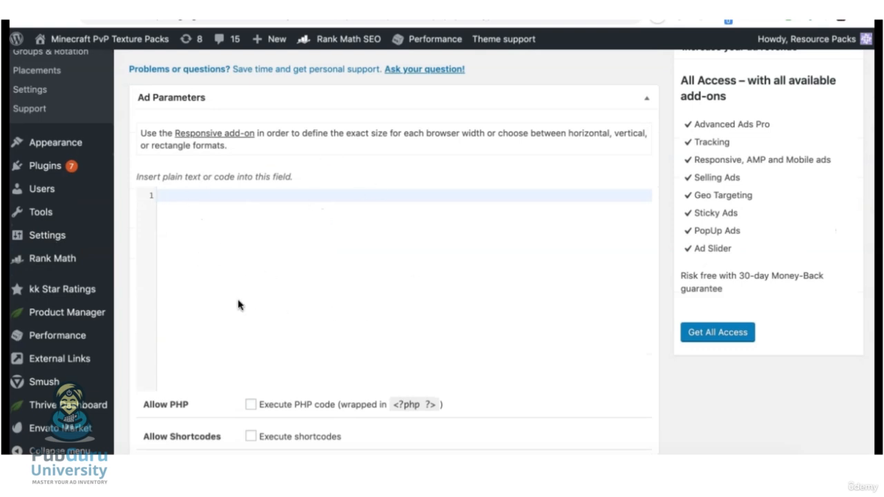
scroll(269, 275, "down", 4)
left_click_drag(289, 331, 263, 335)
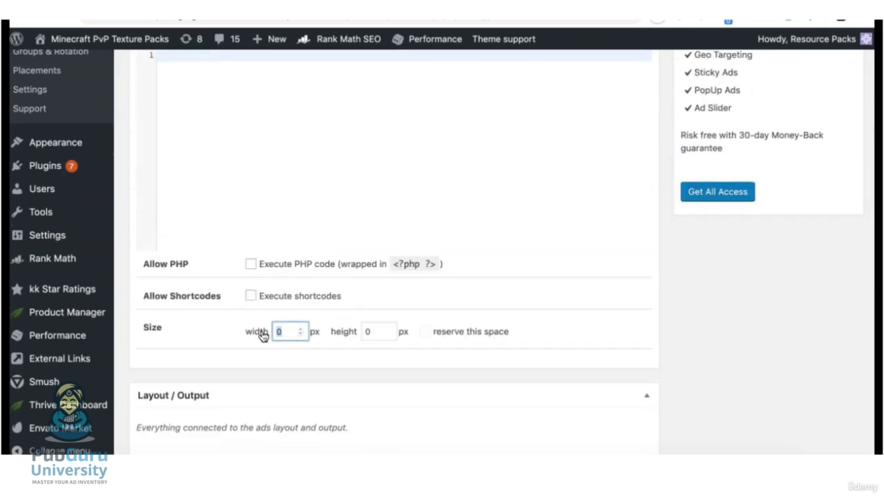
type("728")
key("Tab")
scroll(380, 167, "down", 9)
left_click(376, 159)
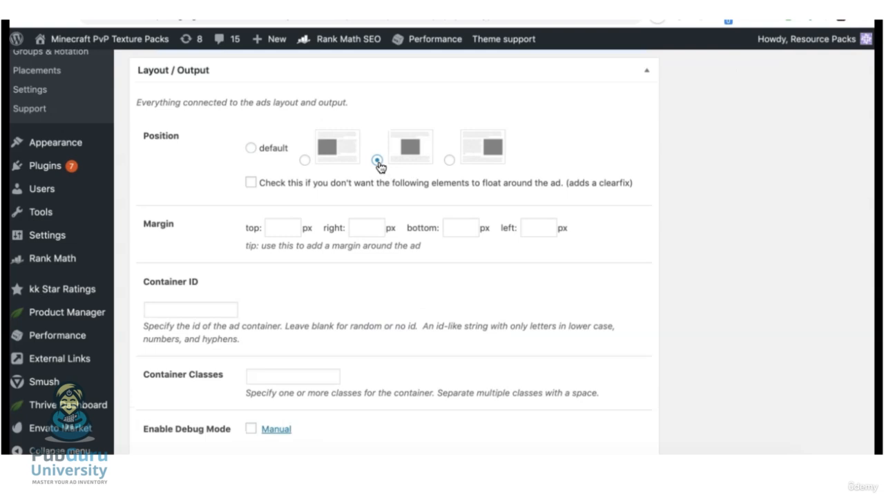
Add a Specific Pages display condition to the ad.
scroll(399, 216, "down", 12)
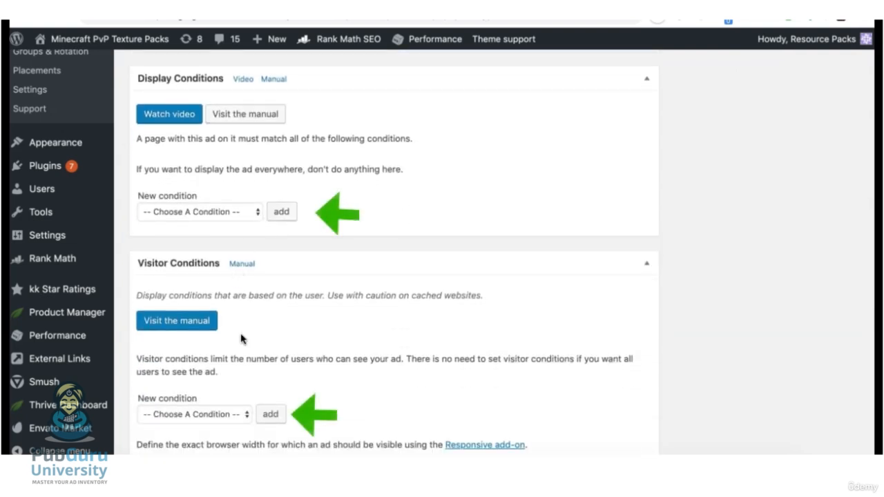
left_click(238, 216)
left_click(267, 241)
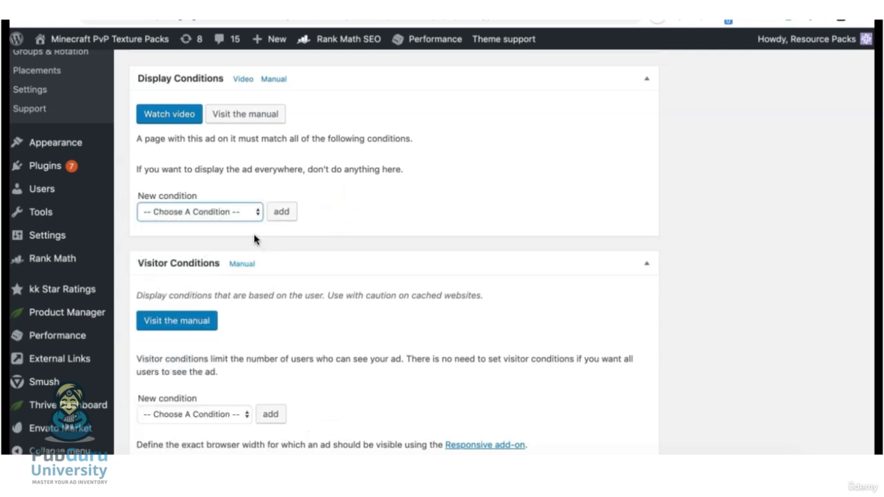
left_click(234, 220)
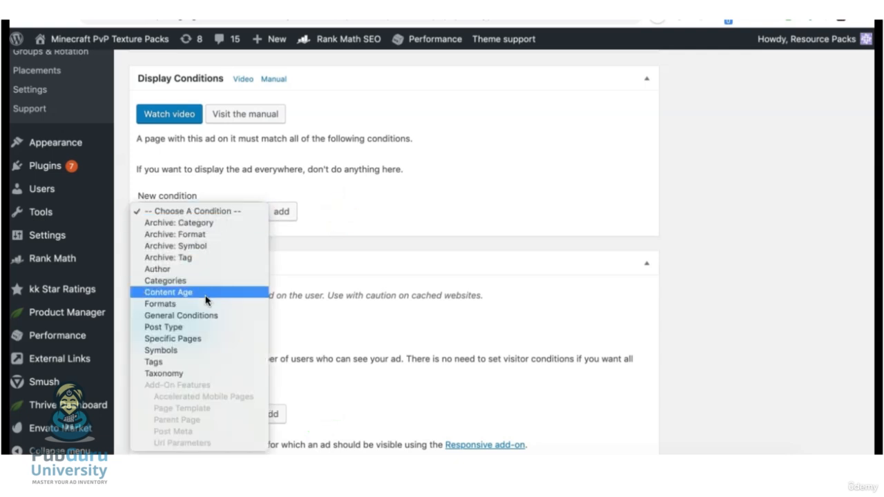
left_click(208, 338)
left_click(281, 212)
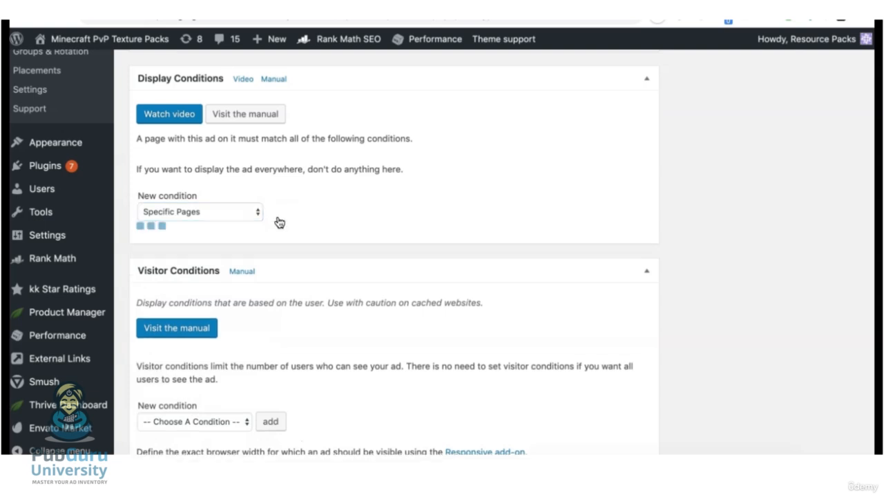
left_click(347, 183)
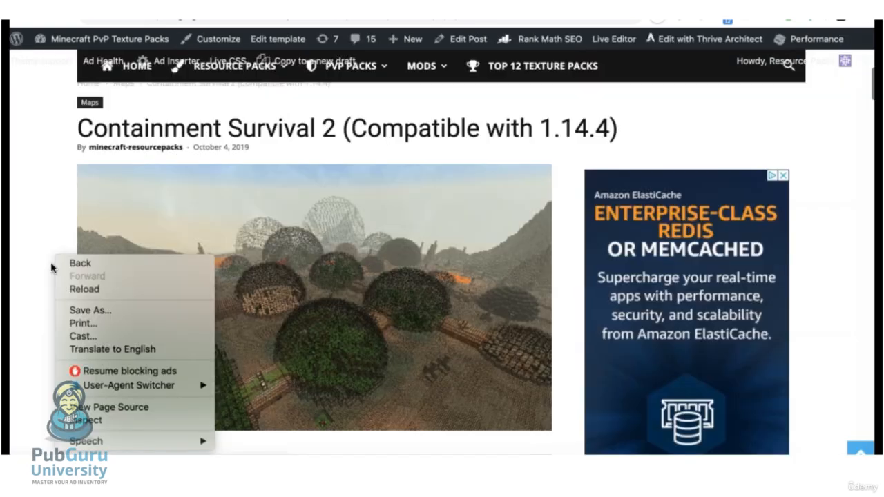
View the Containment Survival 2 post's page source, find "<body" and copy the post ID 22031 from its class.
left_click(114, 408)
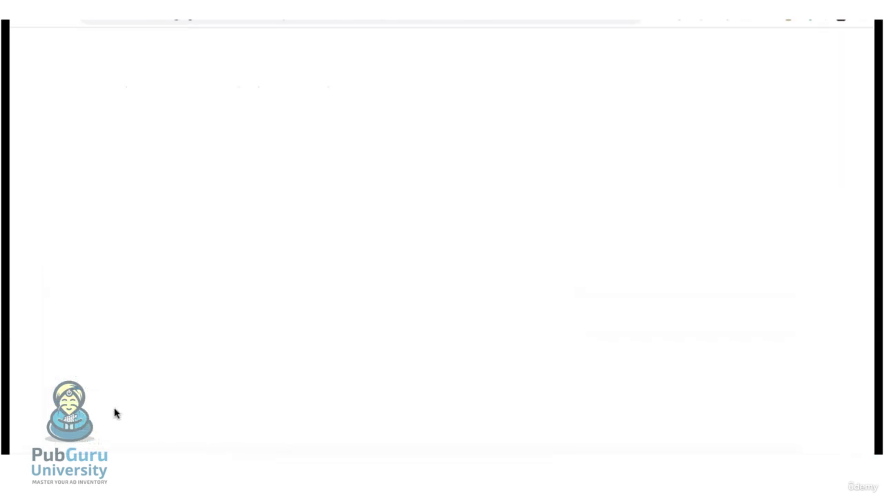
key("ctrl+f")
type("<body")
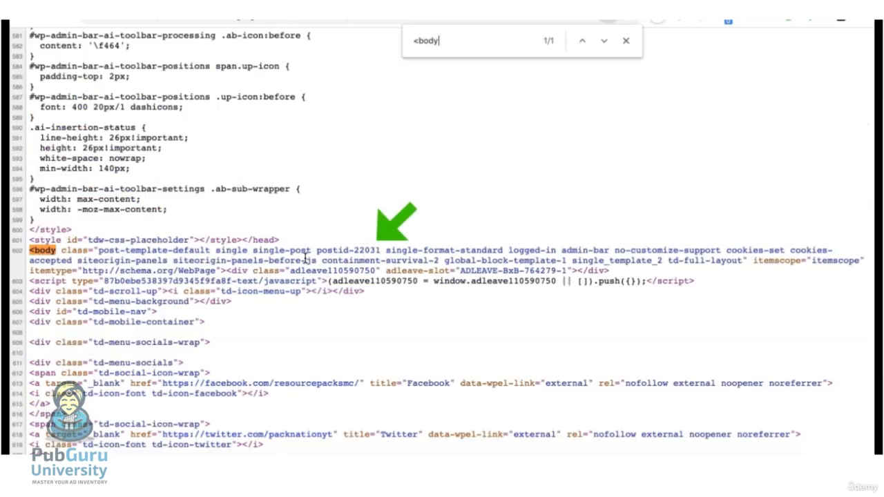
left_click_drag(317, 250, 374, 250)
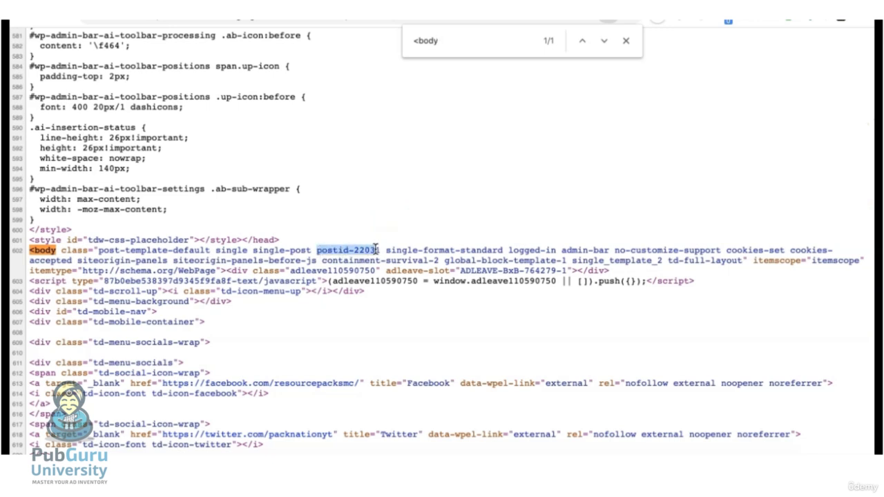
double_click(374, 250)
key("super+c")
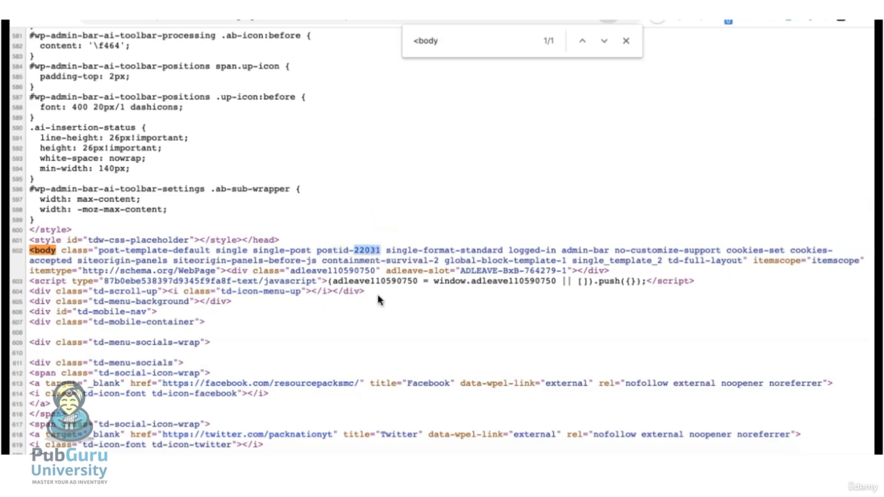
Set the Specific Pages condition to the Containment Survival 2 post using its copied ID, and publish the top_728x90 ad.
key("super+w")
key("super+v")
left_click(408, 194)
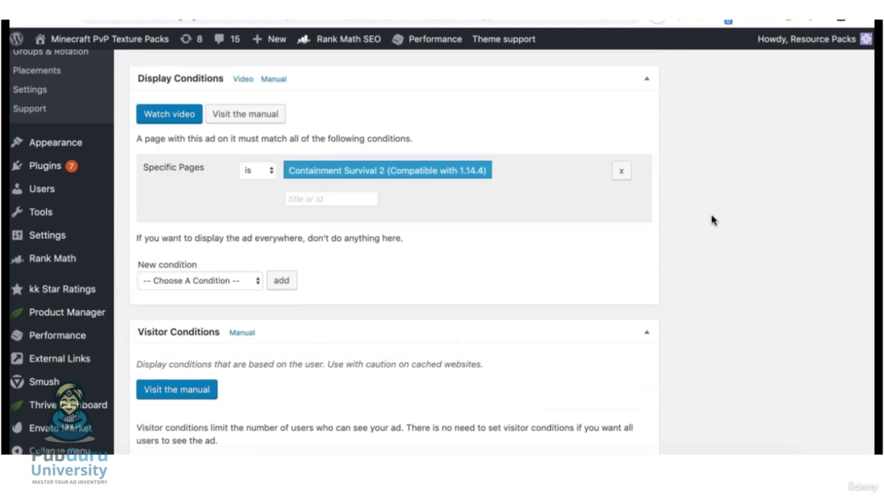
scroll(713, 223, "up", 3)
scroll(713, 223, "down", 3)
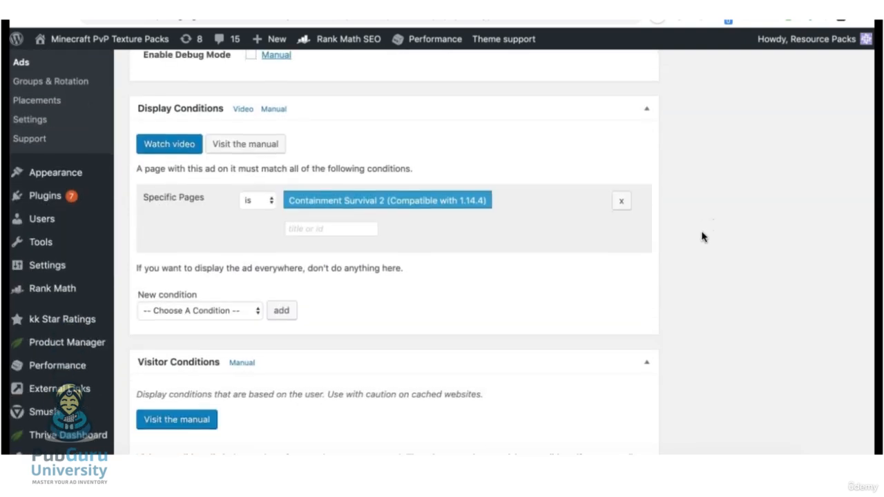
scroll(466, 241, "up", 15)
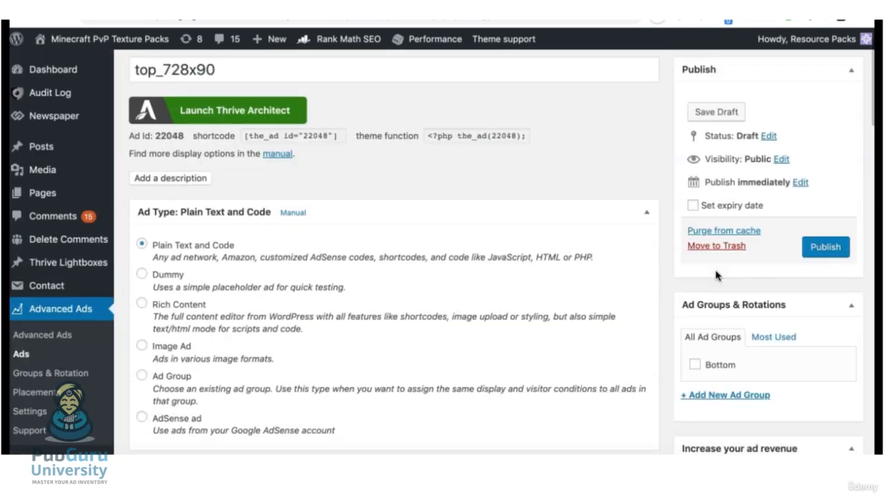
left_click(821, 250)
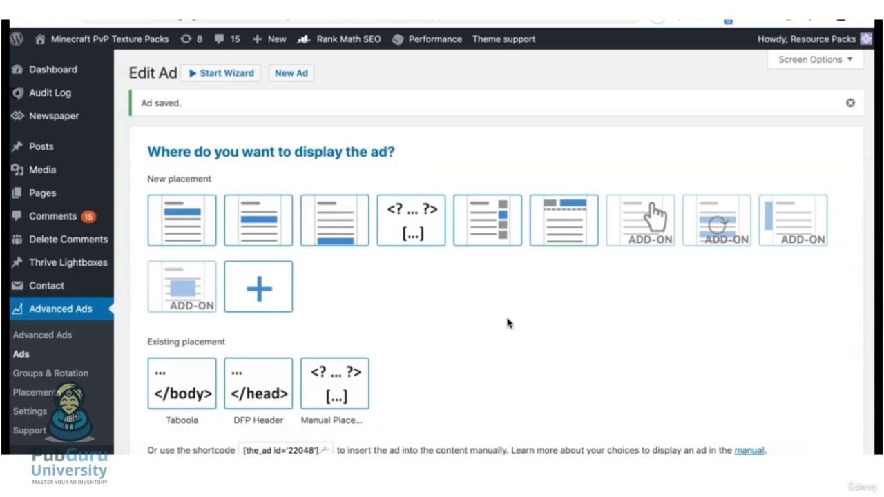
Open the Advanced Ads placements page and examine the placement type, name and ad or group settings for a new placement.
left_click(42, 401)
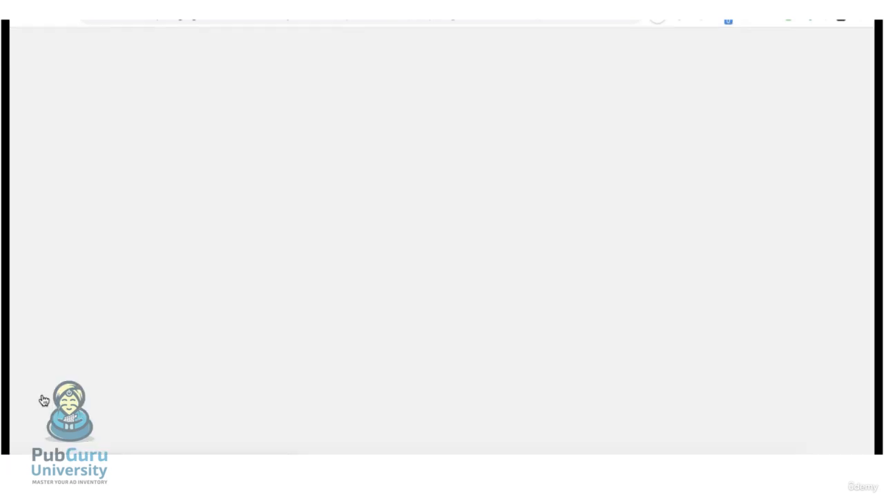
left_click(251, 424)
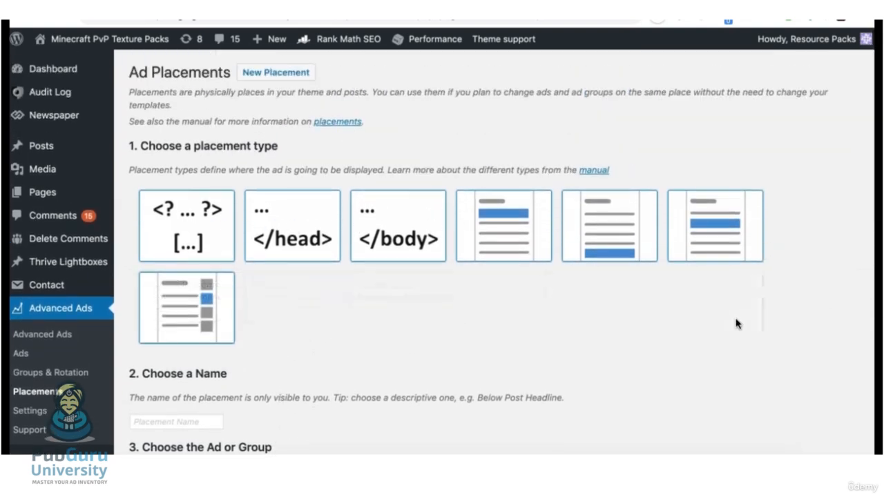
scroll(735, 322, "down", 4)
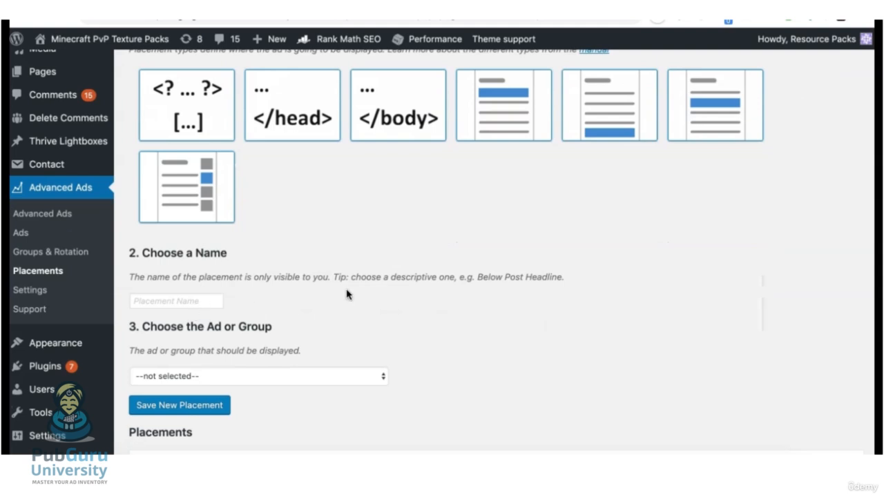
scroll(348, 294, "down", 2)
left_click(281, 304)
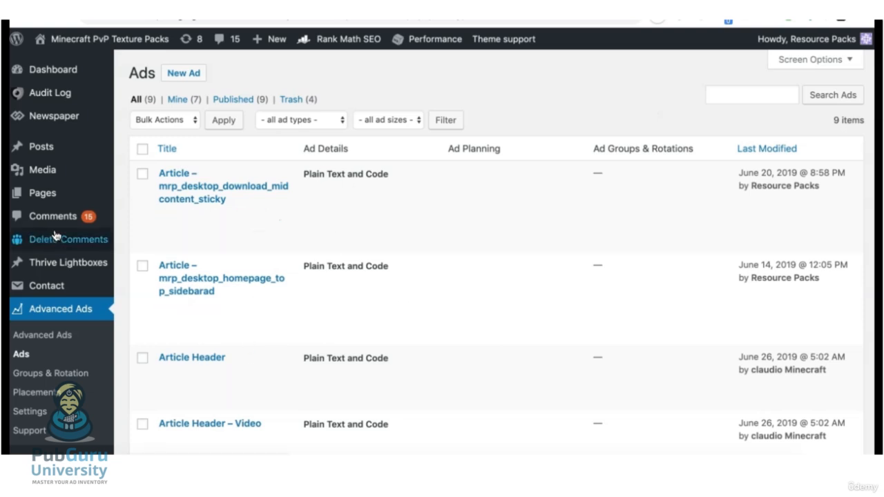
Add an Advanced Ads widget to the end of the Newspaper default sidebar and choose the ad it displays.
scroll(50, 227, "down", 2)
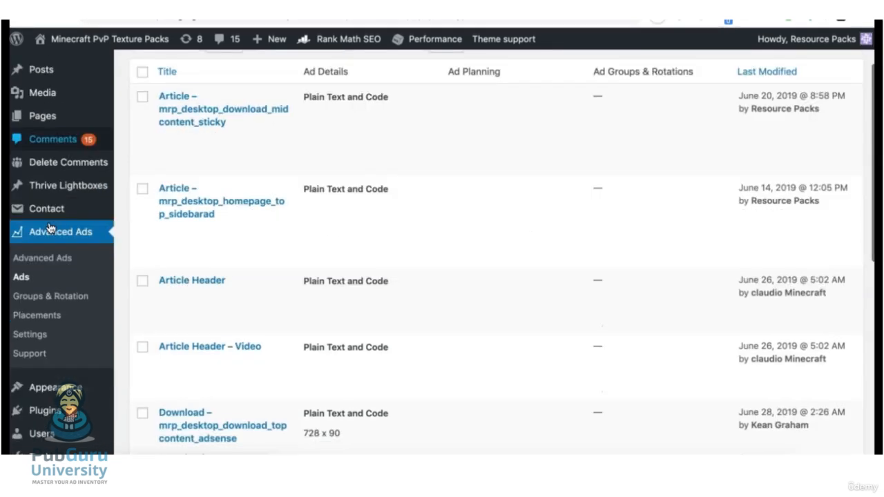
scroll(50, 228, "down", 2)
mouse_move(50, 287)
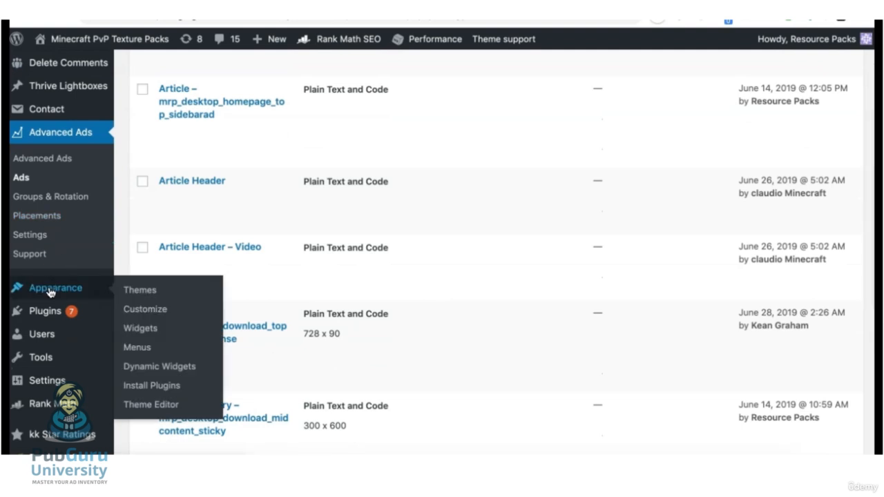
left_click(151, 327)
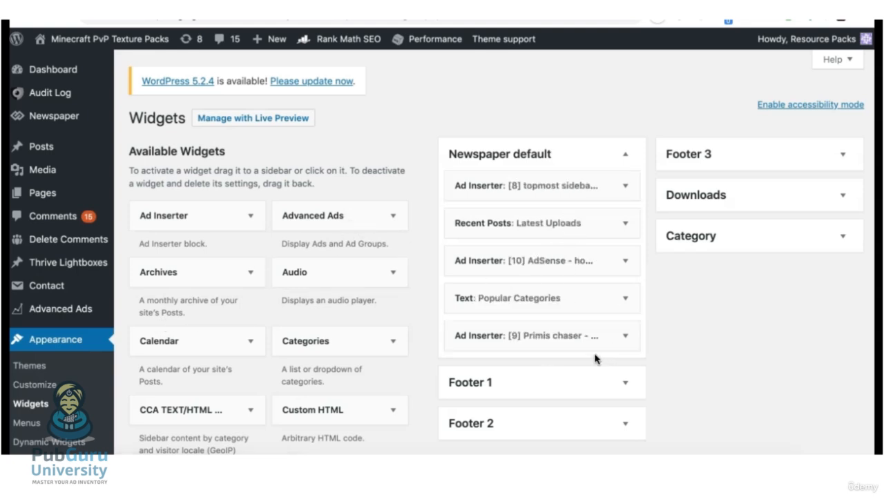
left_click_drag(336, 219, 515, 377)
scroll(515, 376, "down", 3)
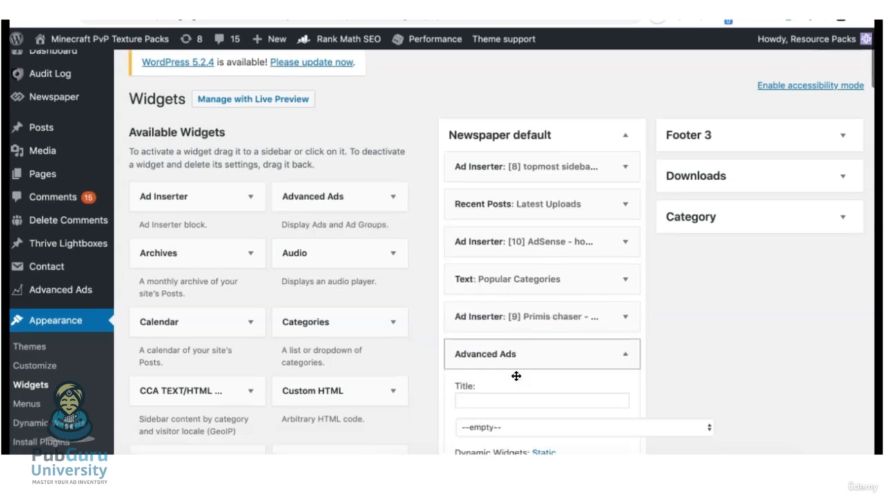
left_click(559, 336)
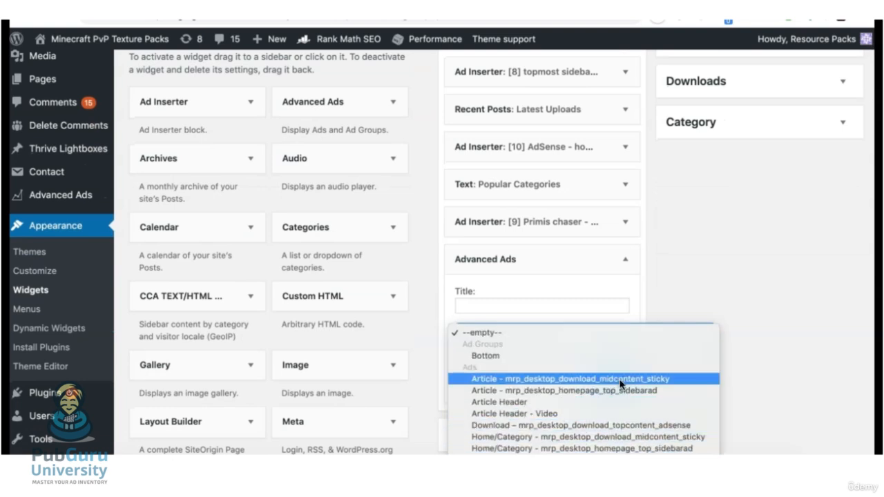
scroll(621, 385, "down", 1)
left_click(610, 448)
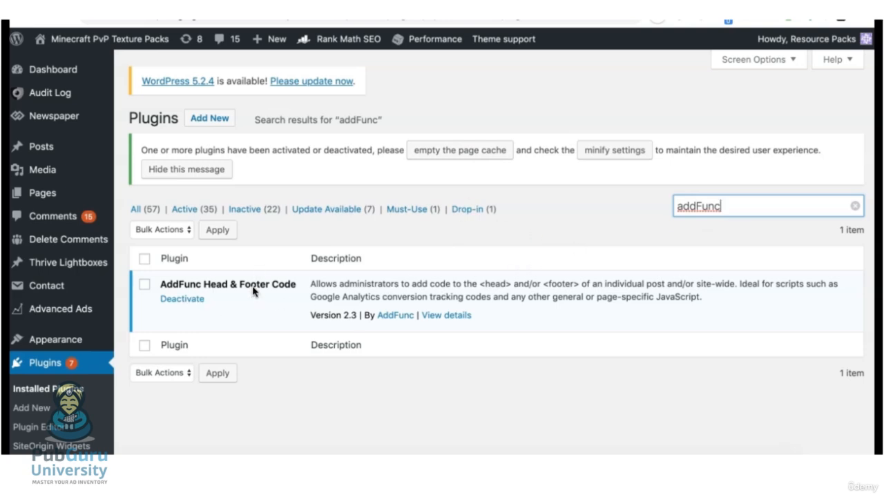
Open the AddFunc Head & Footer Code settings and examine the site-wide head, body start and footer code fields.
scroll(69, 335, "down", 5)
scroll(59, 296, "up", 4)
mouse_move(54, 233)
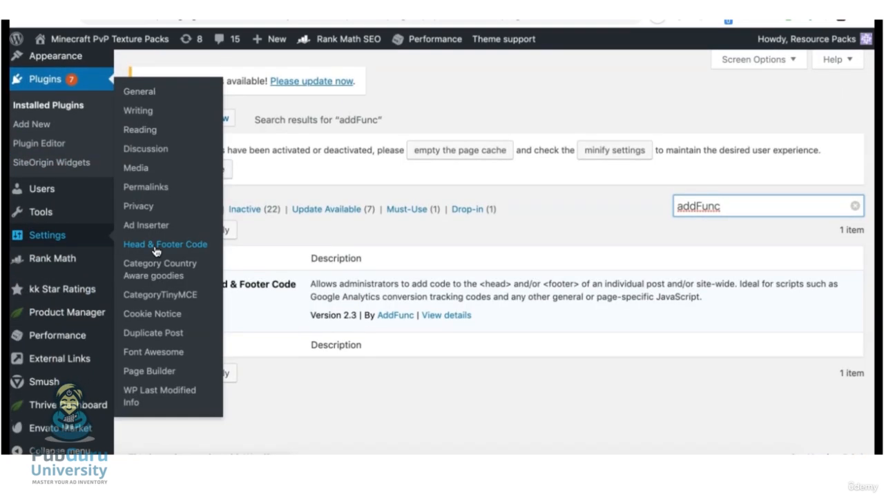
left_click(154, 250)
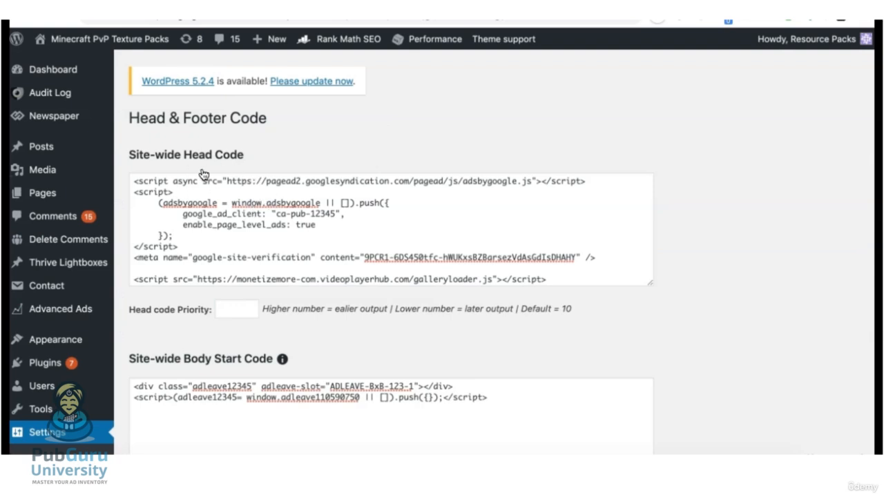
scroll(241, 244, "down", 5)
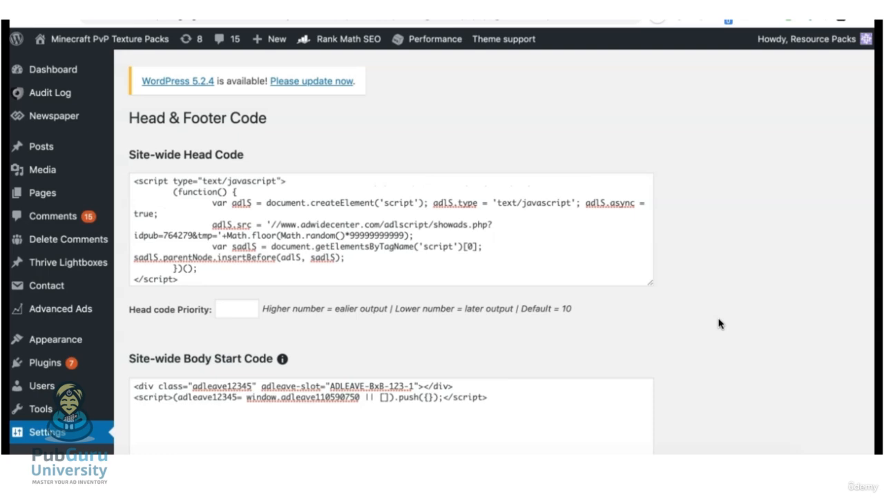
scroll(718, 323, "down", 5)
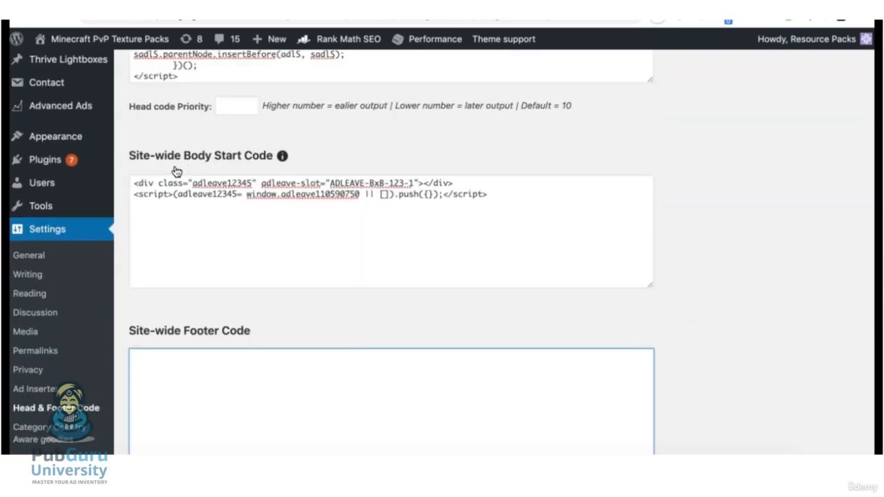
scroll(225, 178, "down", 3)
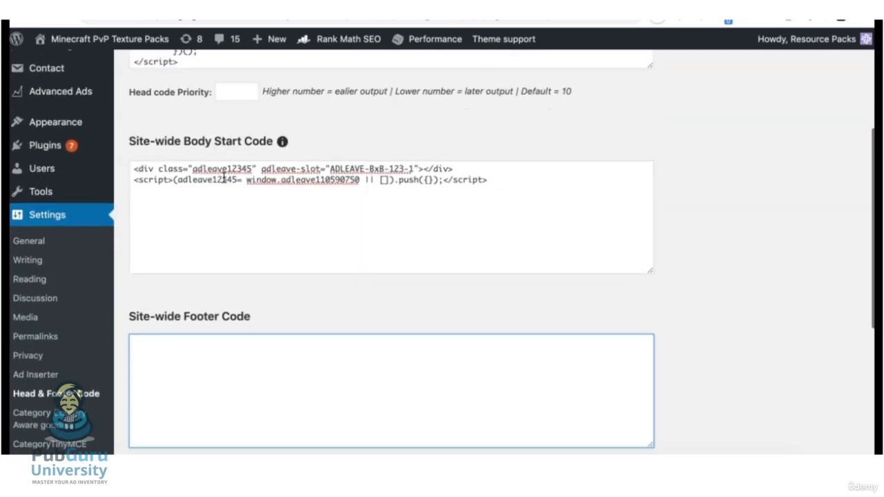
scroll(738, 297, "up", 8)
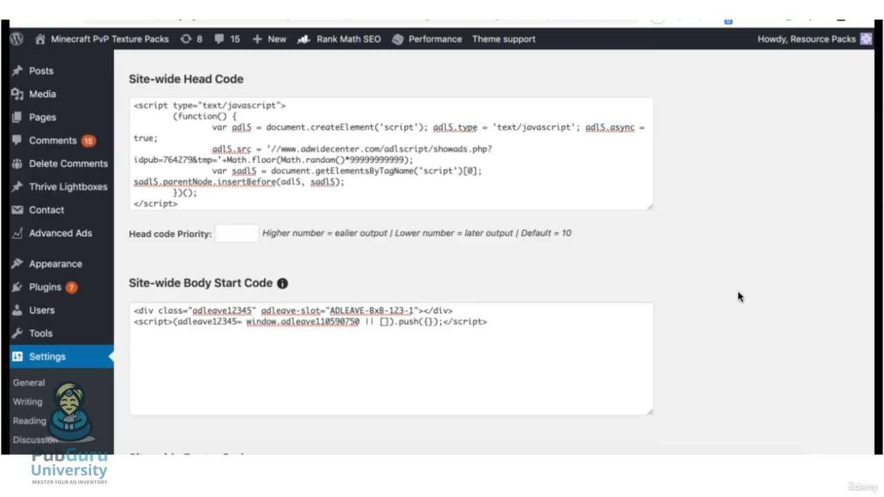
scroll(738, 297, "down", 1)
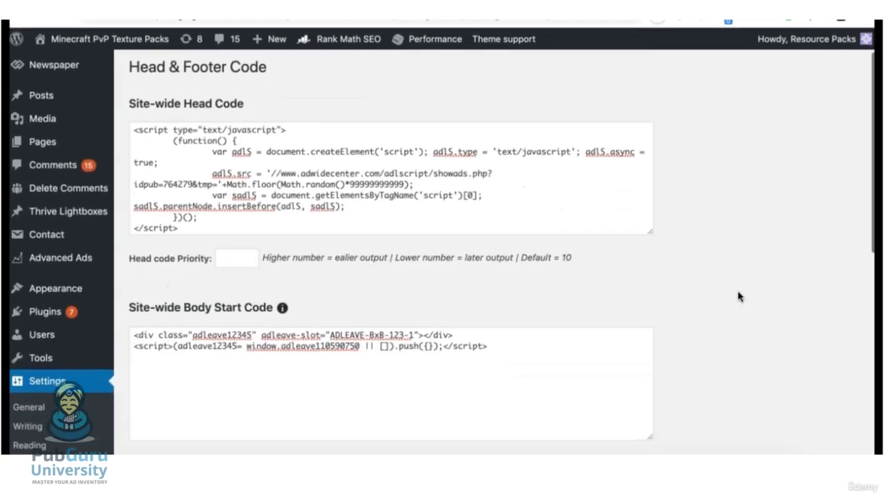